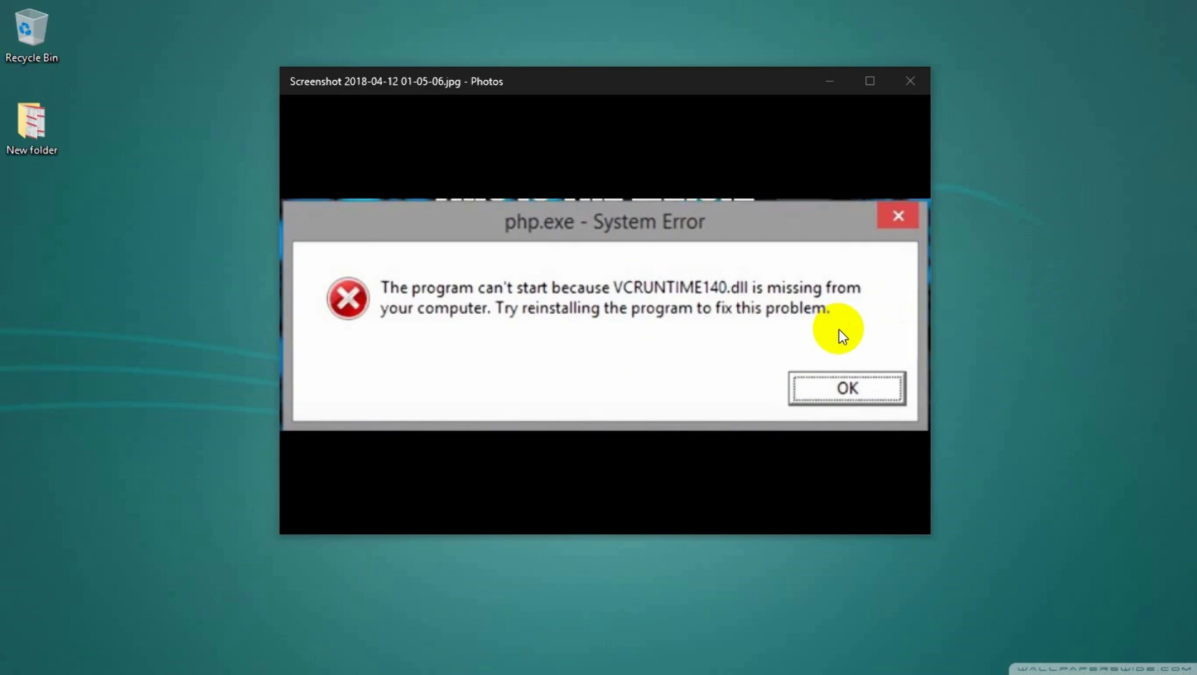
- Switch to Chrome, show the vcruntime140.dll page on dll-files.com and highlight its web address
{"action": "key", "text": "super"}
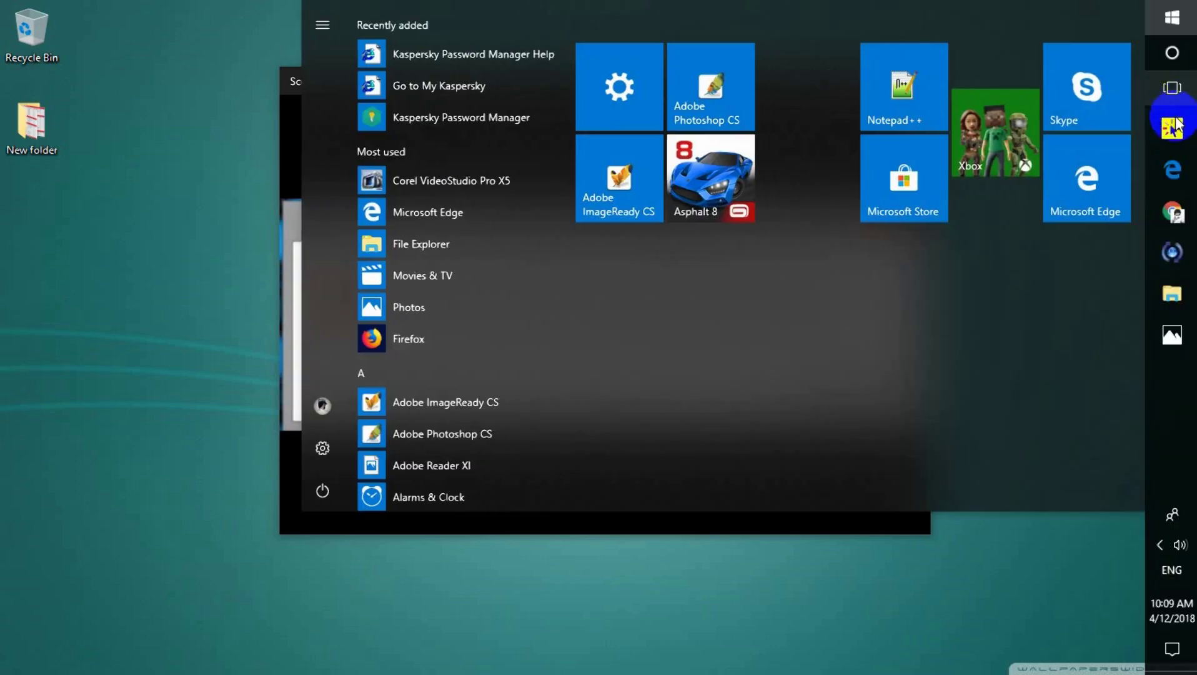
{"action": "left_click", "coordinate": [1166, 215]}
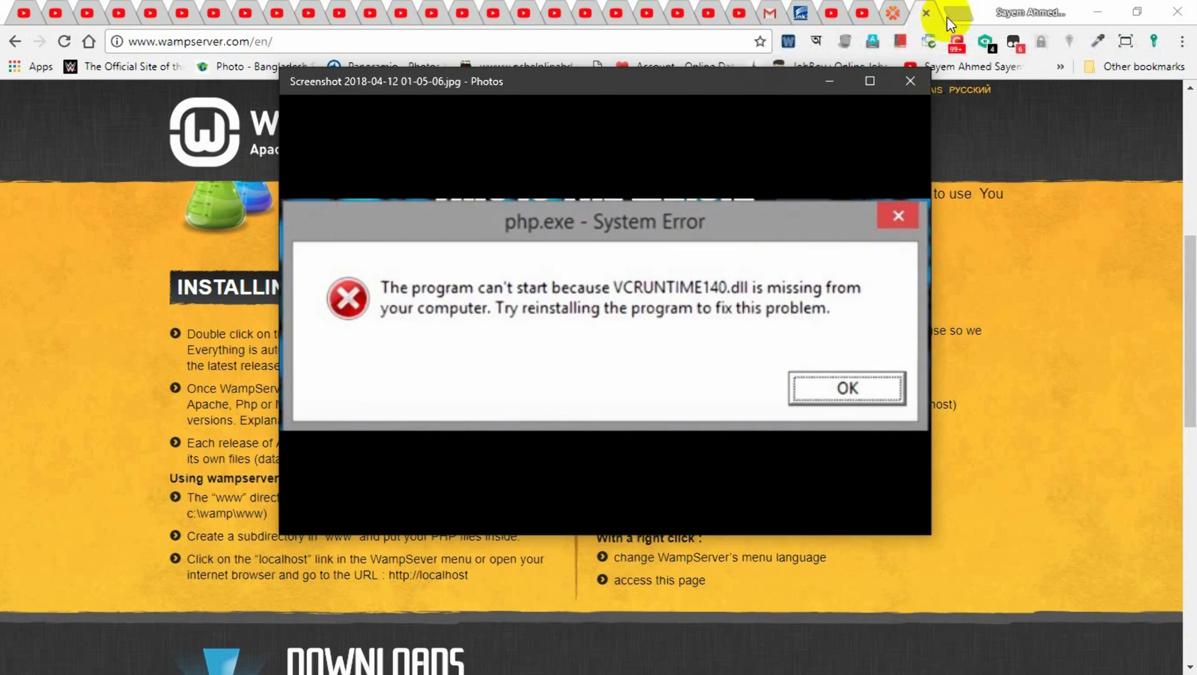
{"action": "left_click", "coordinate": [892, 13]}
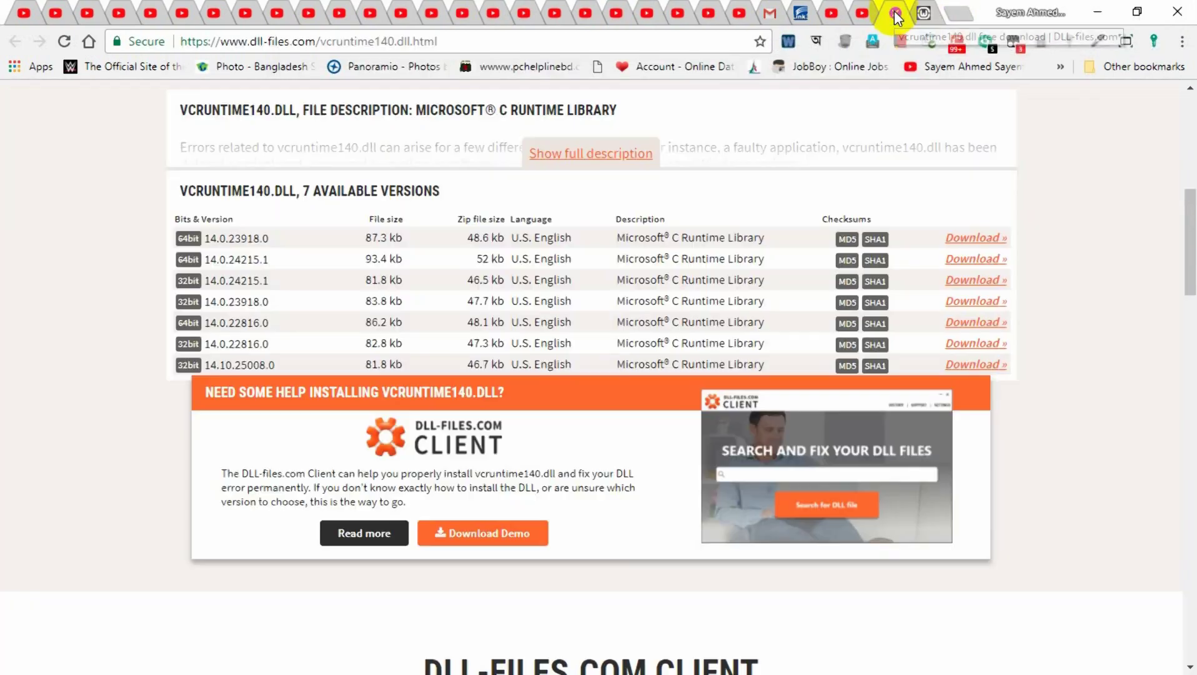
{"action": "left_click", "coordinate": [203, 44]}
{"action": "left_click_drag", "start_coordinate": [196, 50], "coordinate": [182, 49]}
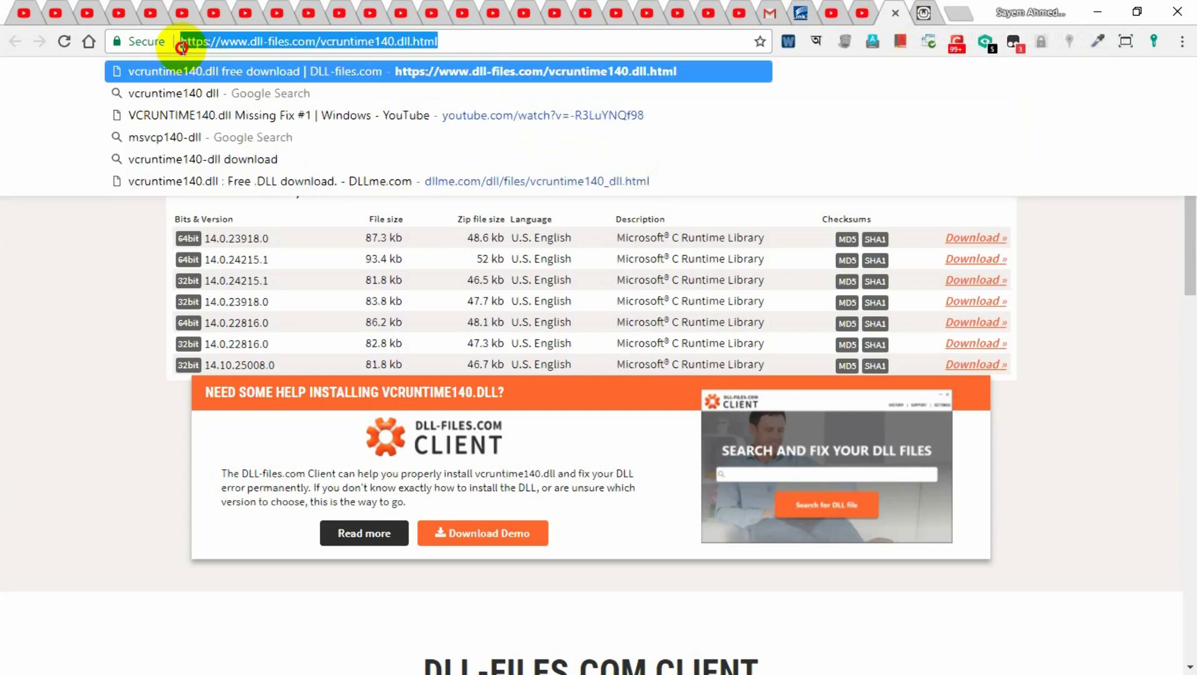
{"action": "left_click", "coordinate": [484, 41]}
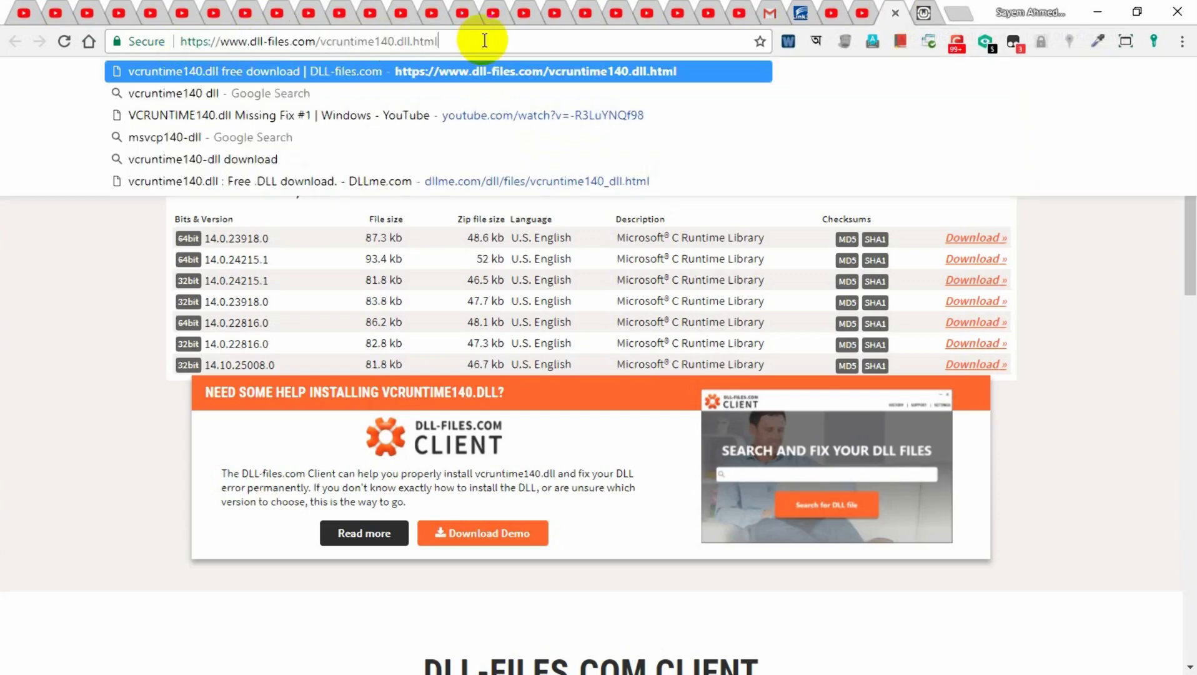
{"action": "double_click", "coordinate": [461, 43]}
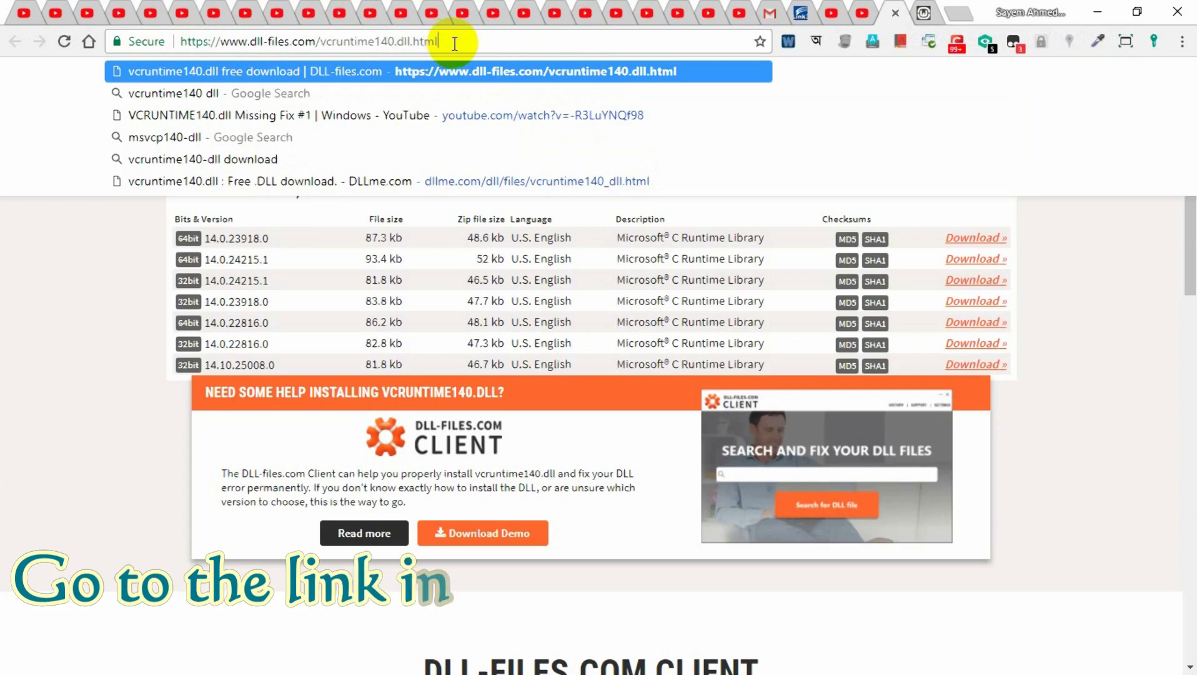
{"action": "left_click_drag", "start_coordinate": [448, 40], "coordinate": [179, 42]}
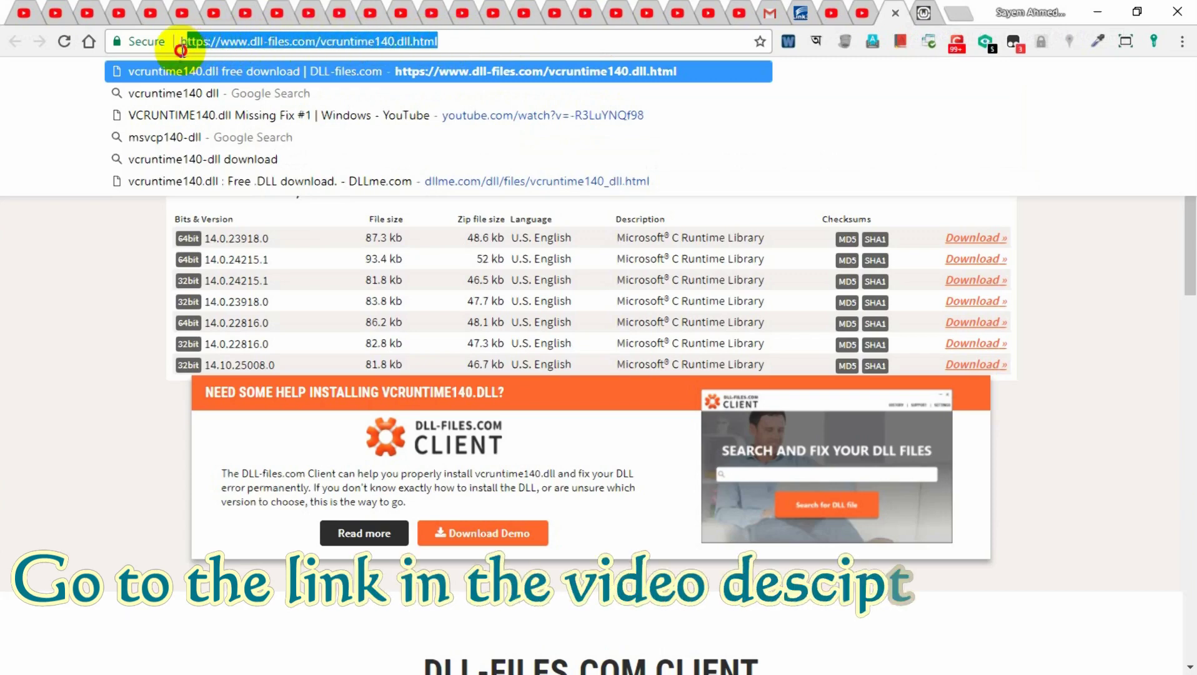
{"action": "left_click", "coordinate": [534, 33]}
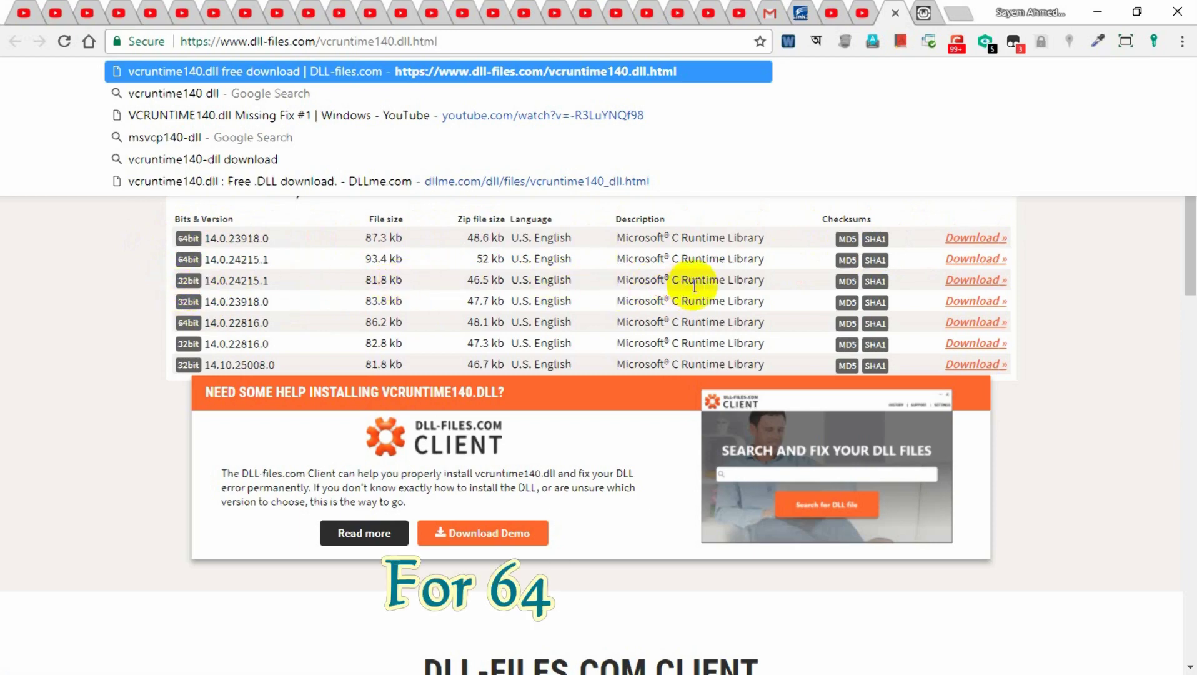
- Download the 64-bit vcruntime140.dll version 14.0.23918.0, save it to the Desktop as vcruntime140.zip, and dismiss the page overlay
{"action": "left_click", "coordinate": [979, 244]}
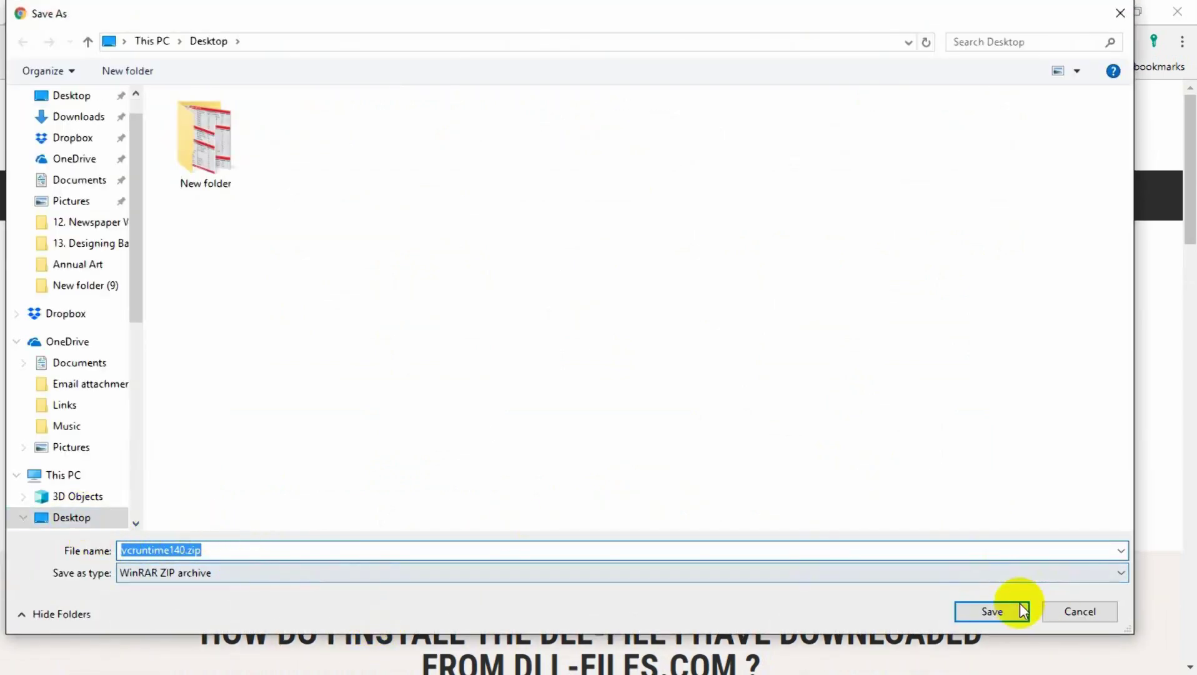
{"action": "left_click", "coordinate": [80, 519]}
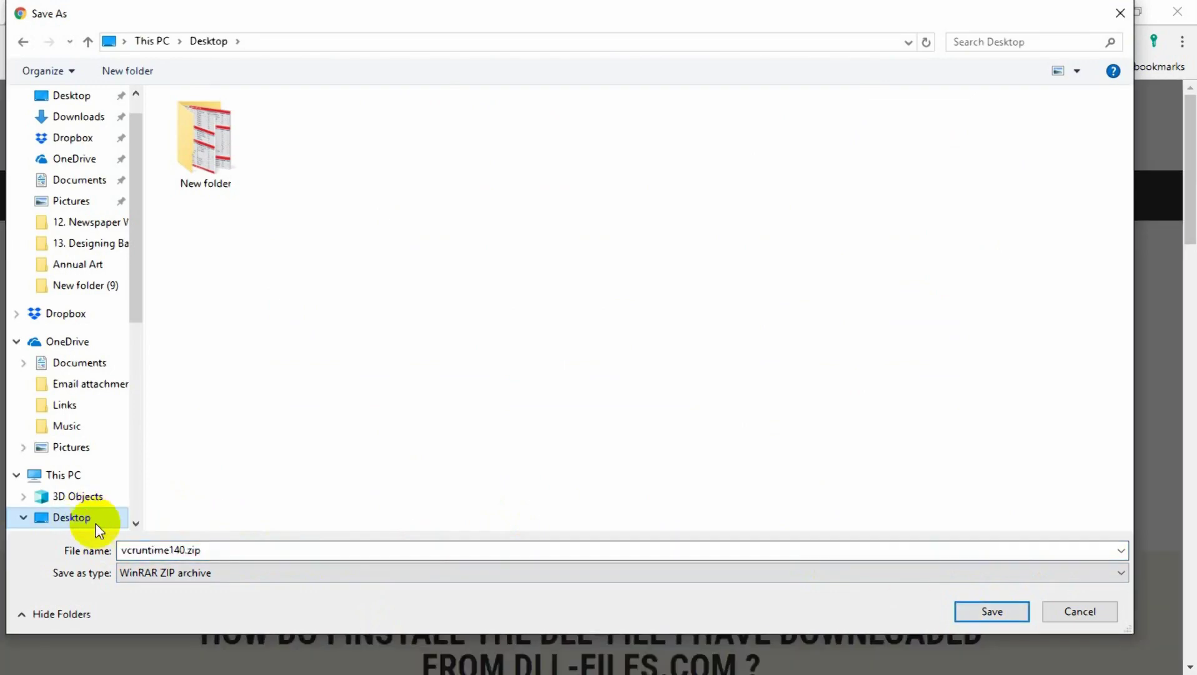
{"action": "left_click", "coordinate": [986, 614]}
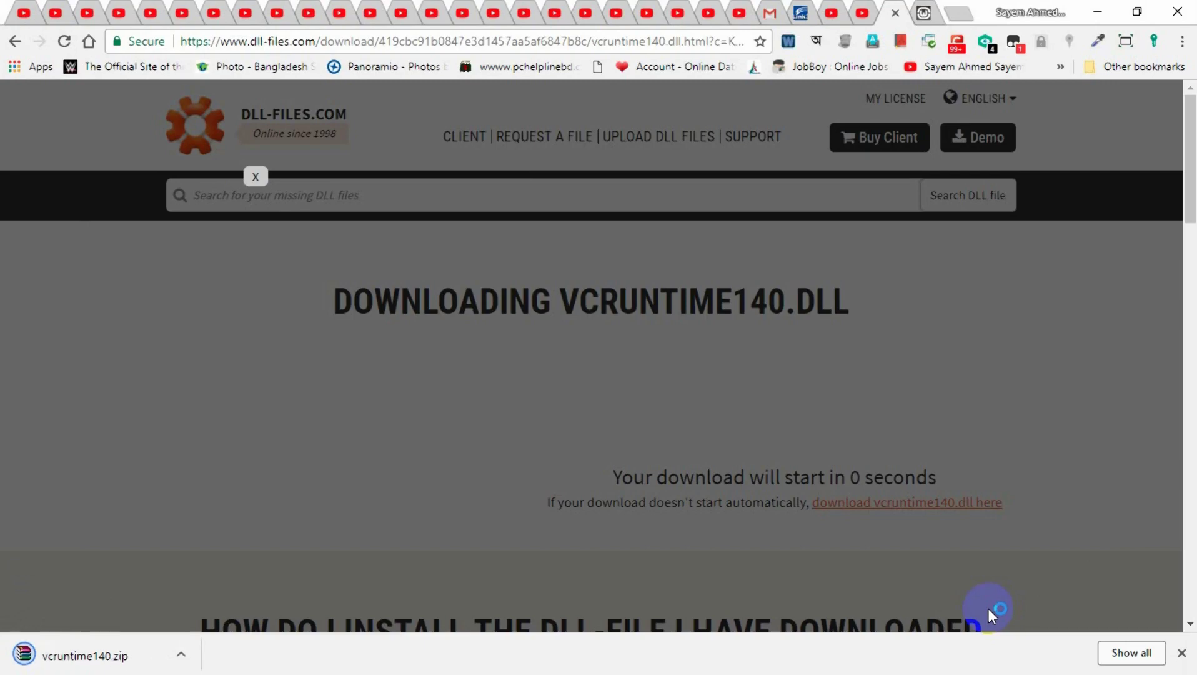
{"action": "left_click", "coordinate": [1085, 300]}
{"action": "scroll", "coordinate": [754, 281], "scroll_direction": "down", "scroll_amount": 6}
{"action": "scroll", "coordinate": [753, 280], "scroll_direction": "up", "scroll_amount": 6}
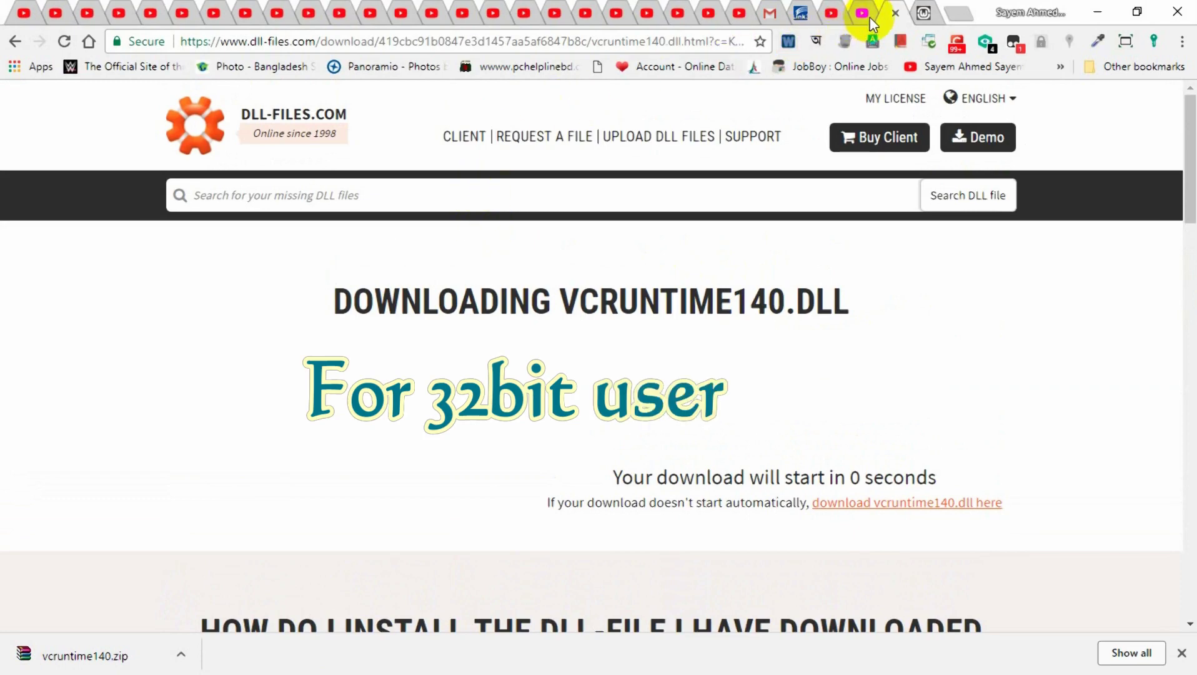
- Return to the version list, download the 32-bit vcruntime140.dll to the Desktop as vcruntime140 (1).zip, and dismiss the page overlay
{"action": "left_click", "coordinate": [15, 41]}
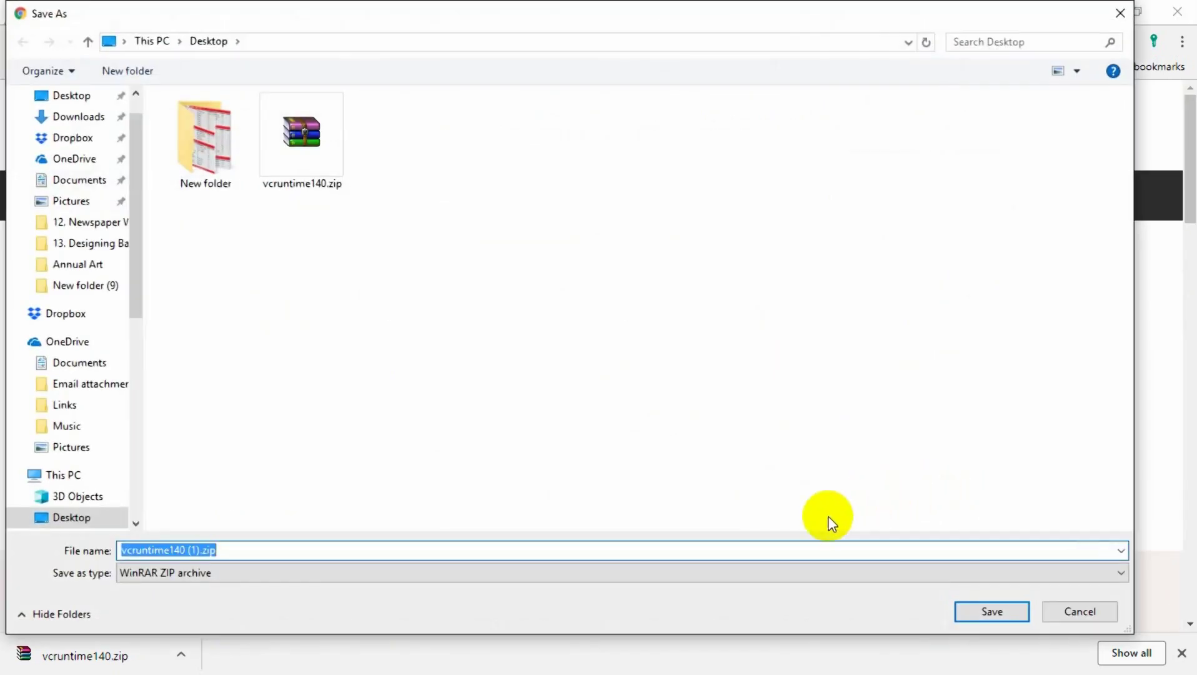
{"action": "left_click", "coordinate": [78, 525]}
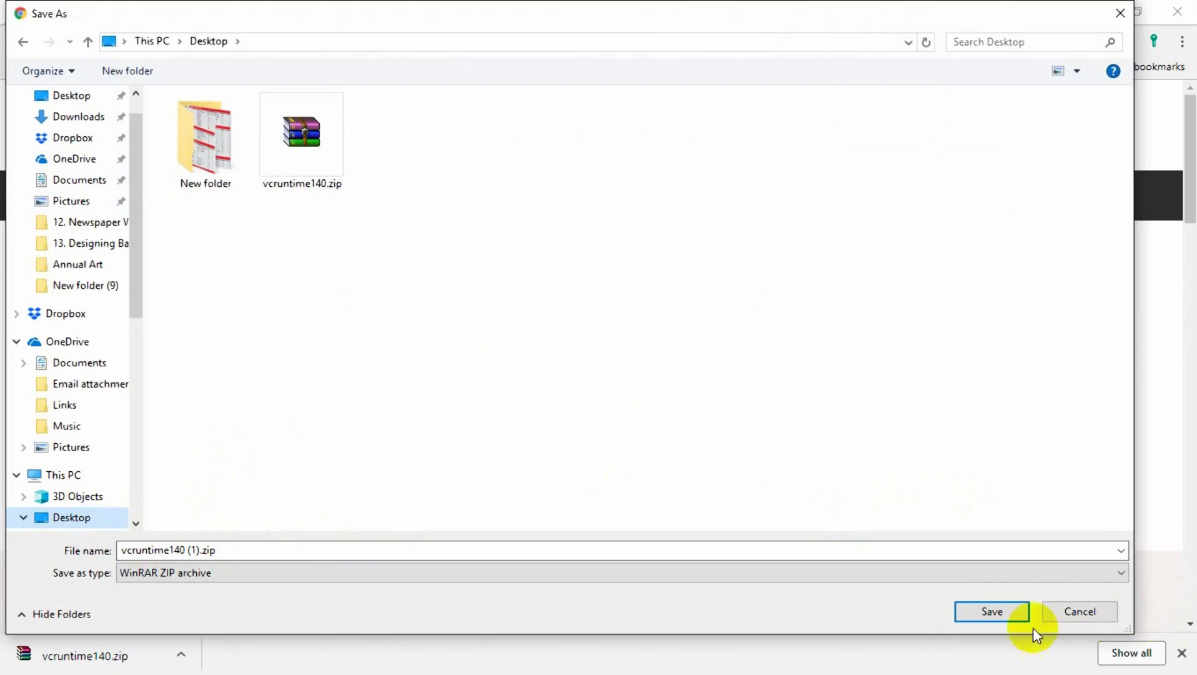
{"action": "left_click", "coordinate": [1006, 616]}
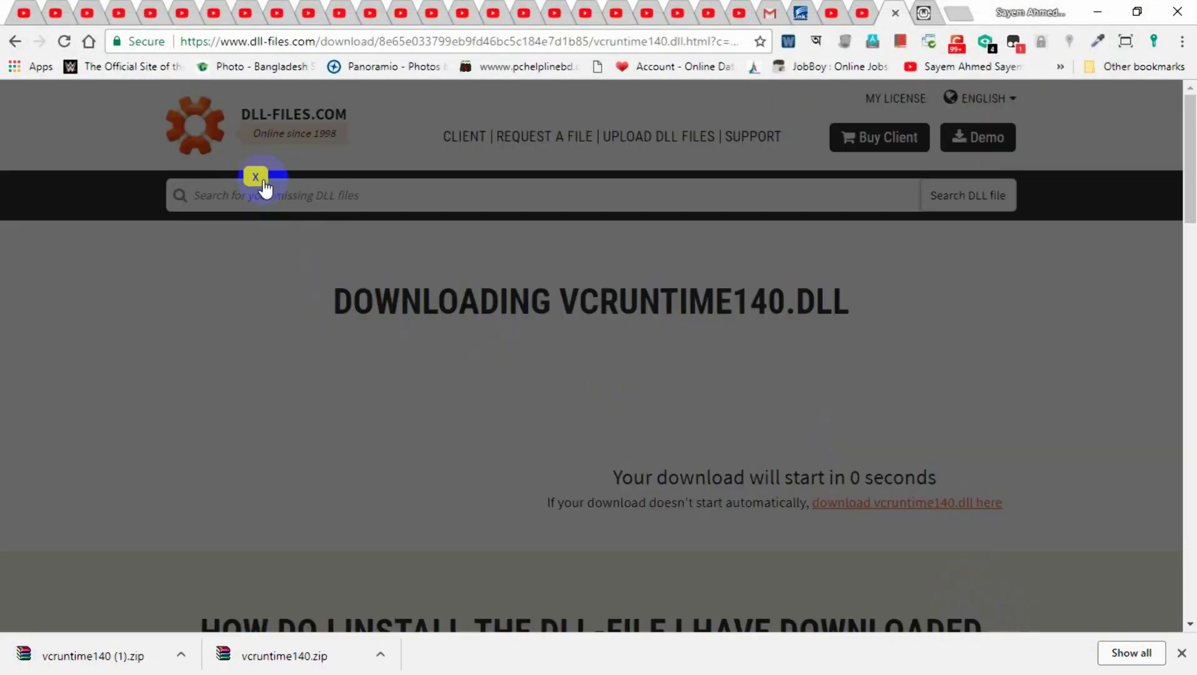
{"action": "left_click", "coordinate": [263, 181]}
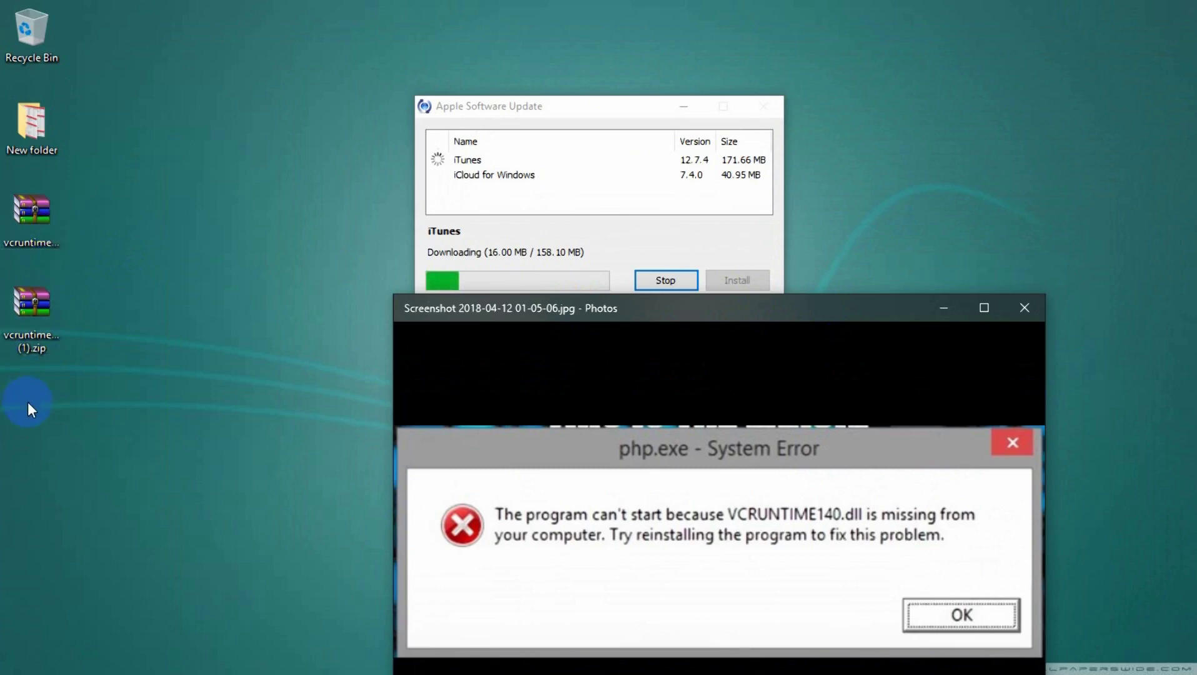
- Move both downloaded vcruntime140 archives into the second icon column on the desktop and refresh the desktop
{"action": "left_click_drag", "start_coordinate": [36, 277], "coordinate": [95, 278]}
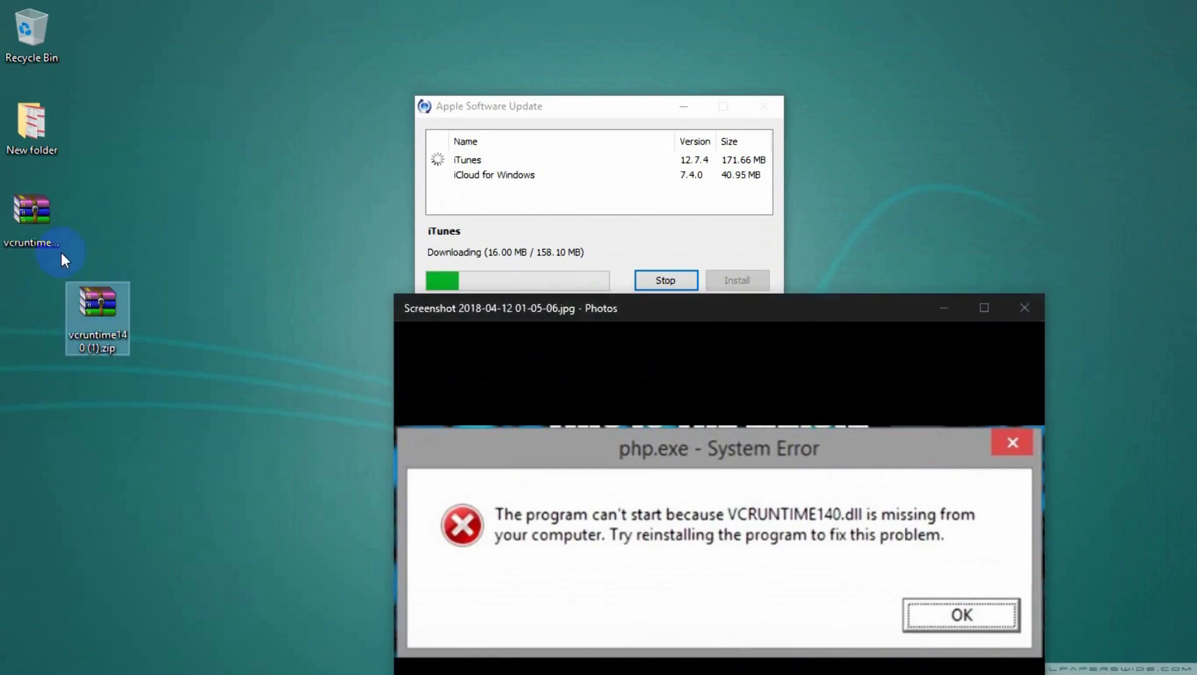
{"action": "left_click", "coordinate": [62, 214]}
{"action": "left_click_drag", "start_coordinate": [121, 229], "coordinate": [123, 230]}
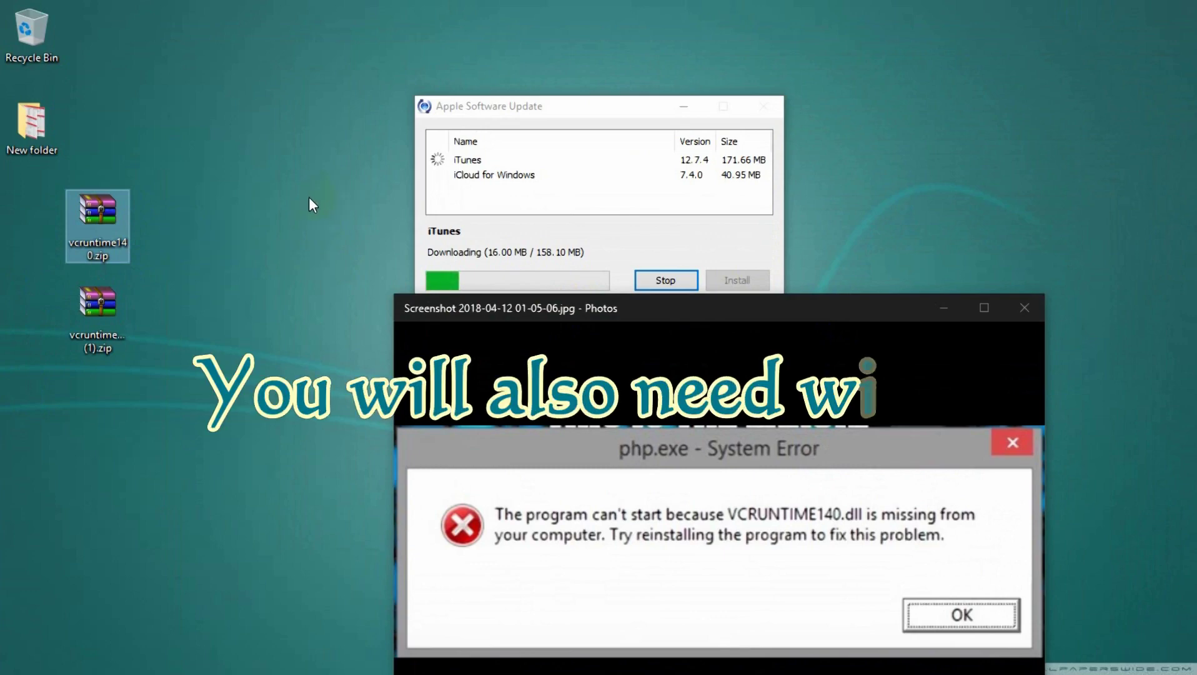
{"action": "right_click", "coordinate": [228, 143]}
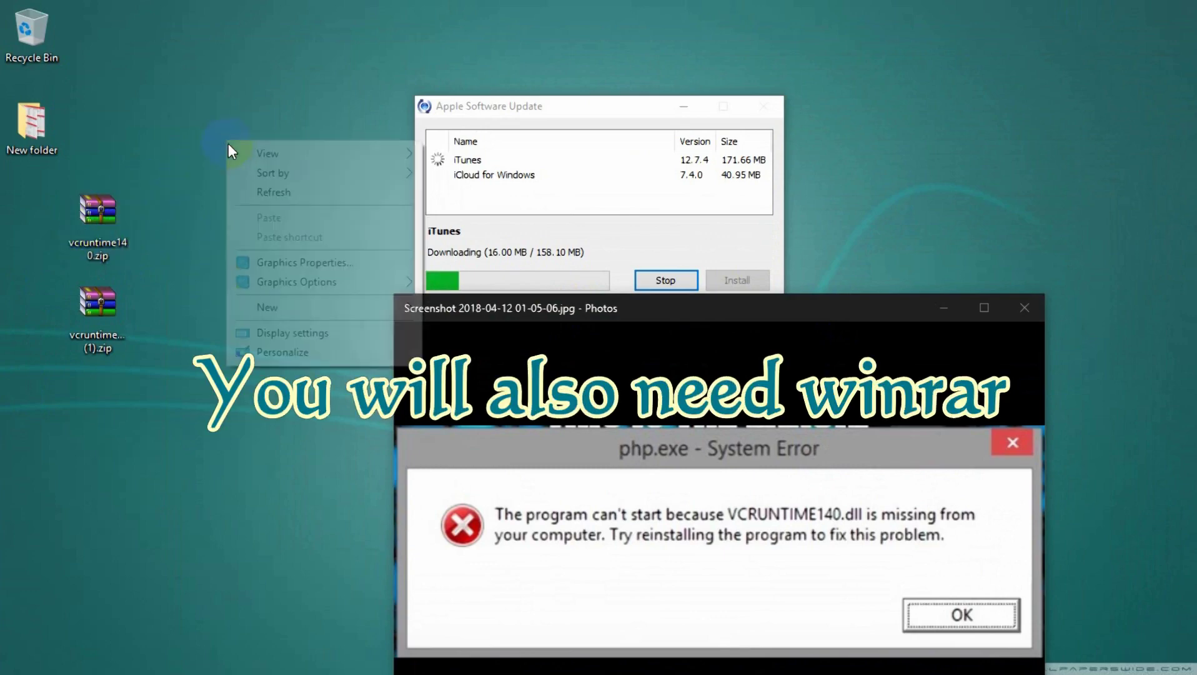
{"action": "left_click", "coordinate": [231, 187]}
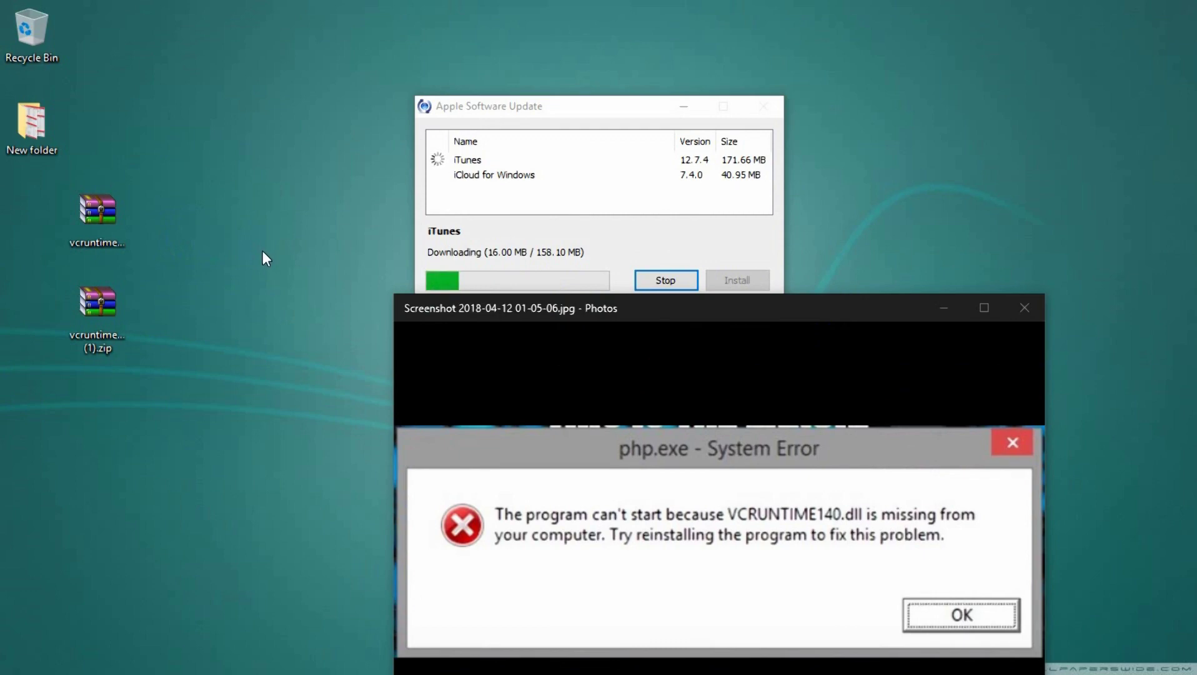
- Extract vcruntime140.zip with WinRAR into a vcruntime140 folder on the Desktop
{"action": "right_click", "coordinate": [101, 208]}
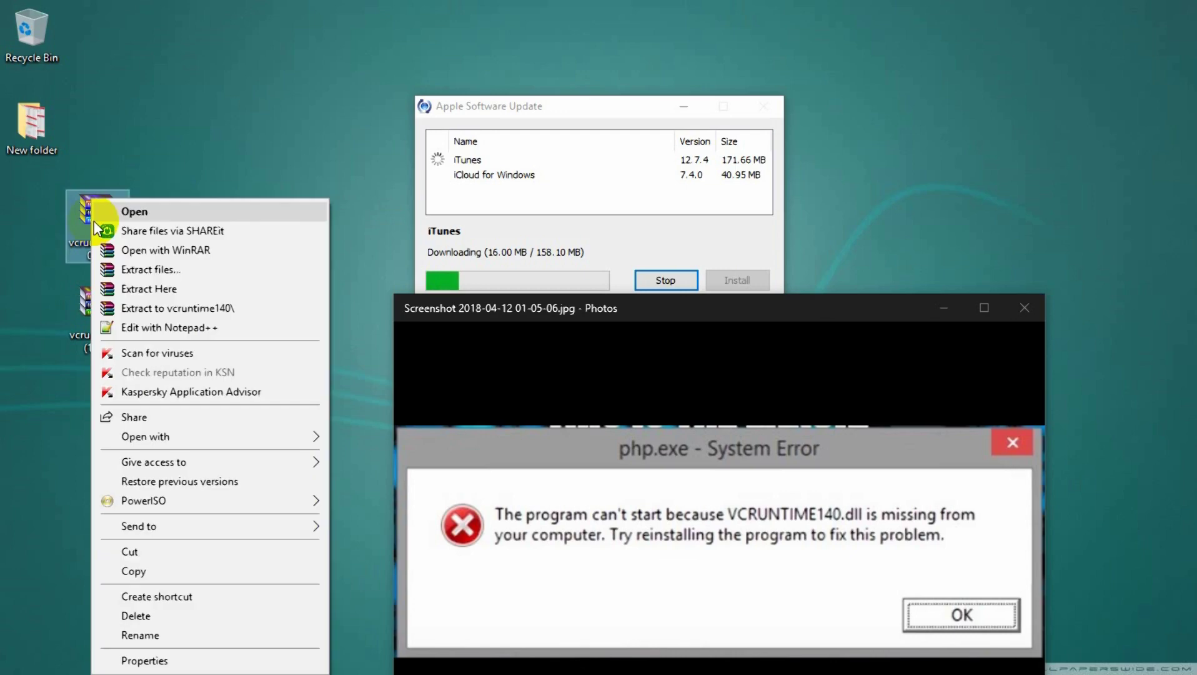
{"action": "left_click", "coordinate": [147, 270]}
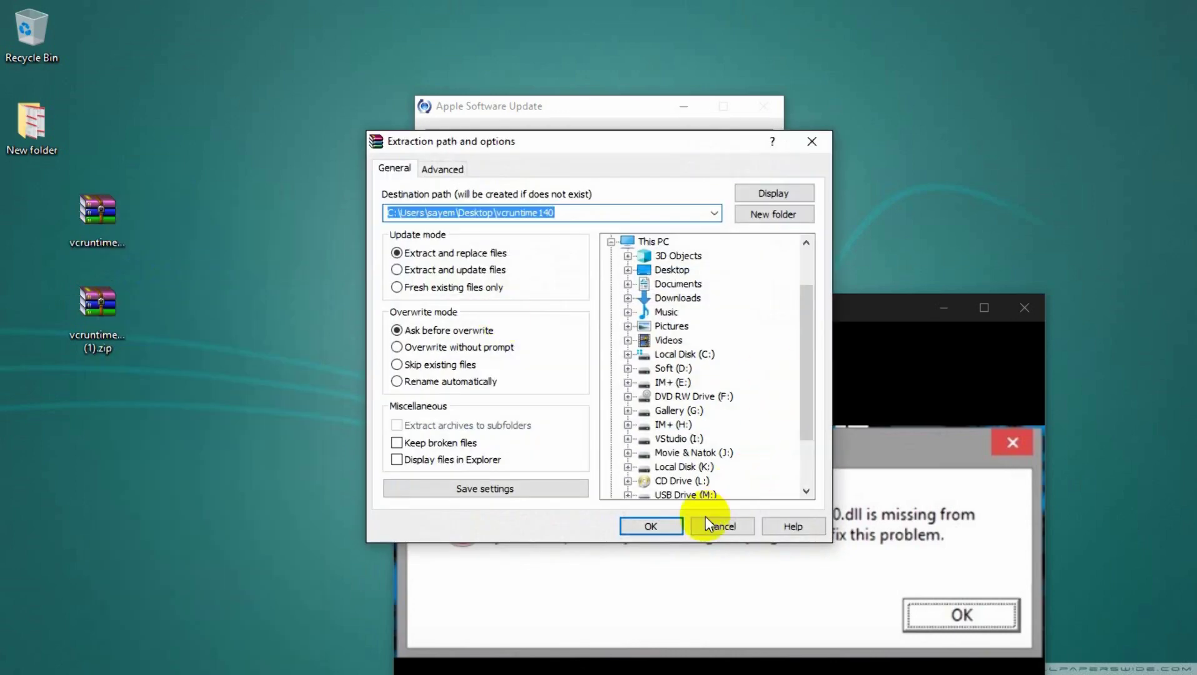
{"action": "left_click", "coordinate": [664, 528]}
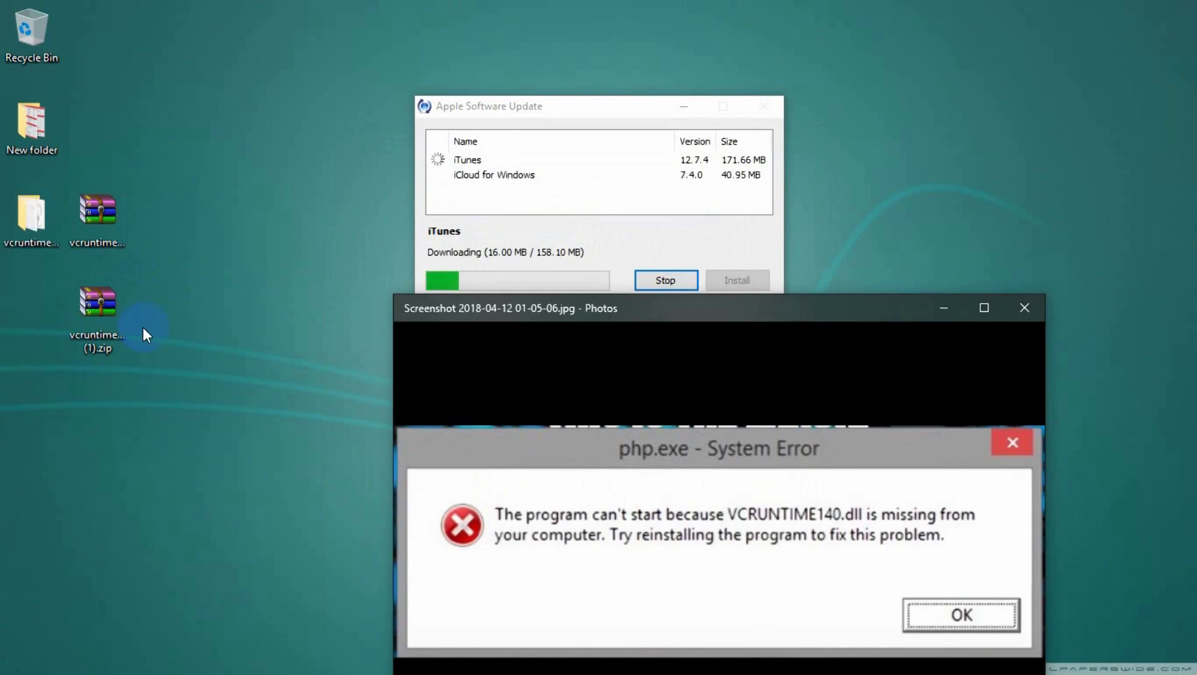
- Extract vcruntime140 (1).zip with WinRAR into its own folder on the Desktop and refresh the desktop
{"action": "right_click", "coordinate": [110, 324]}
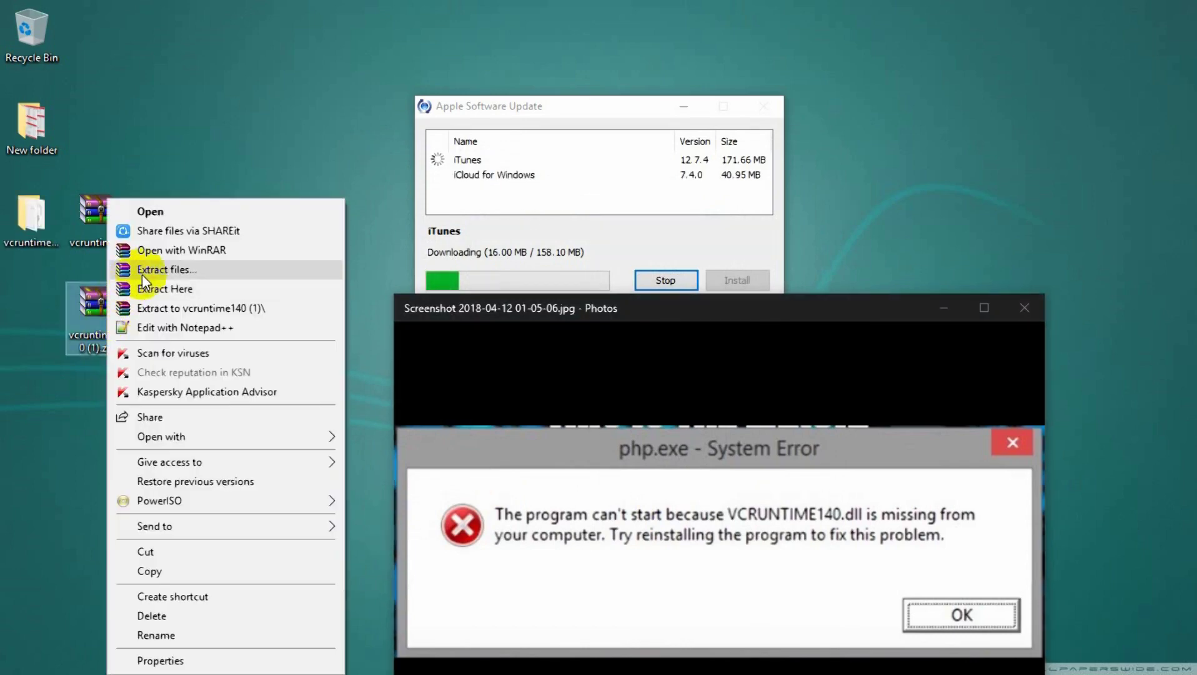
{"action": "left_click", "coordinate": [142, 275]}
{"action": "left_click", "coordinate": [656, 597]}
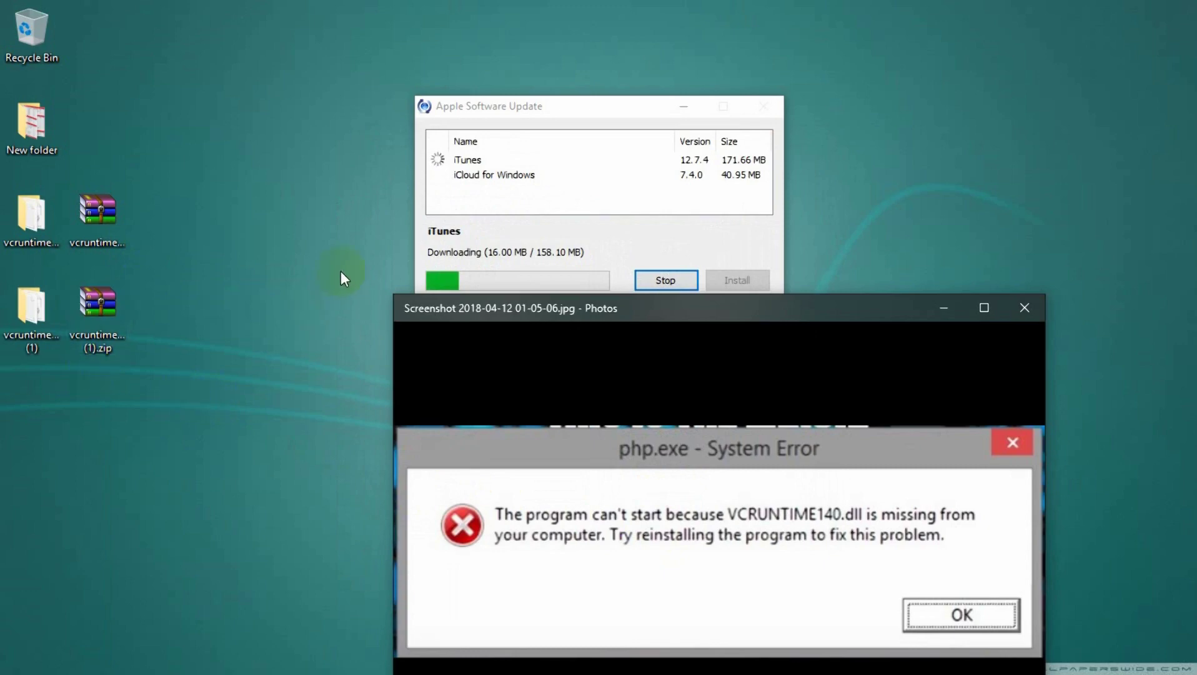
{"action": "right_click", "coordinate": [211, 201]}
{"action": "left_click", "coordinate": [257, 250]}
- Check the contents of the extracted vcruntime140 folder, close it, and select the vcruntime140 (1) folder
{"action": "left_click", "coordinate": [34, 226]}
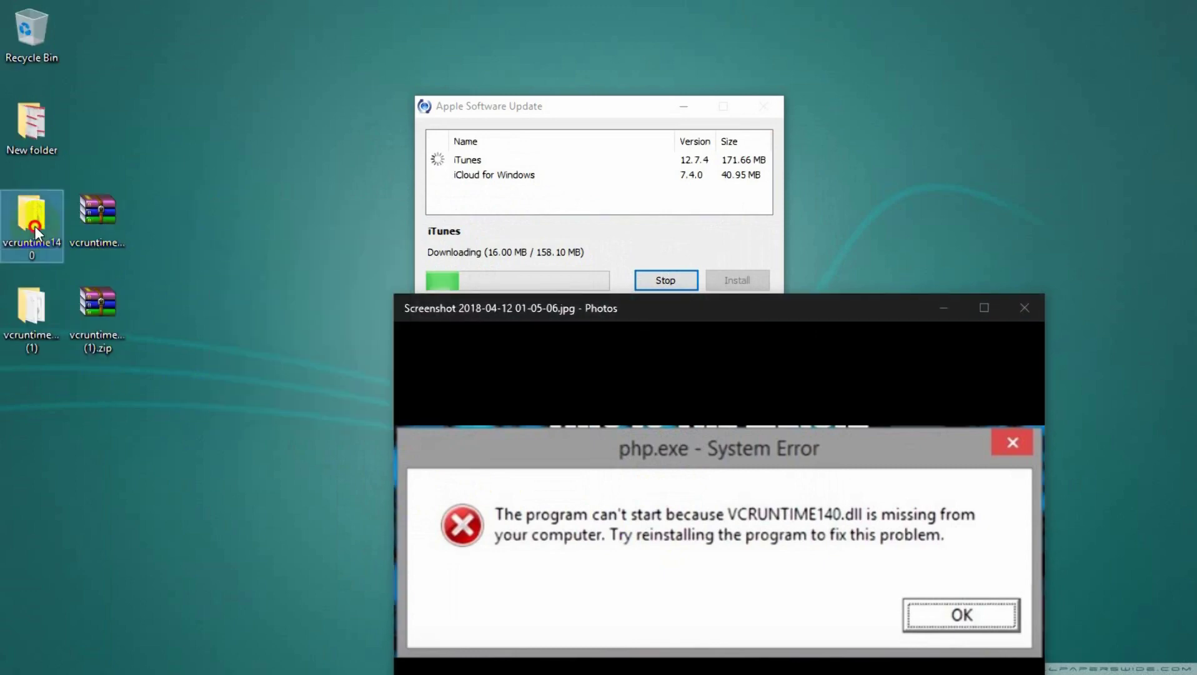
{"action": "double_click", "coordinate": [34, 225]}
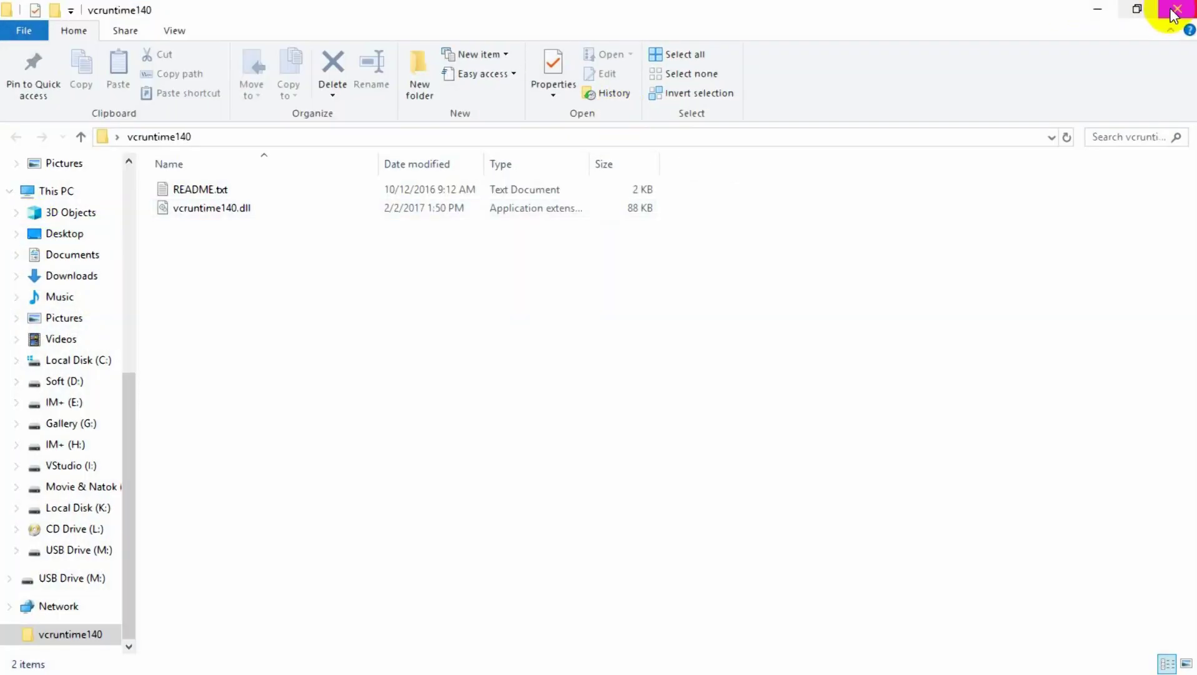
{"action": "left_click", "coordinate": [1172, 12]}
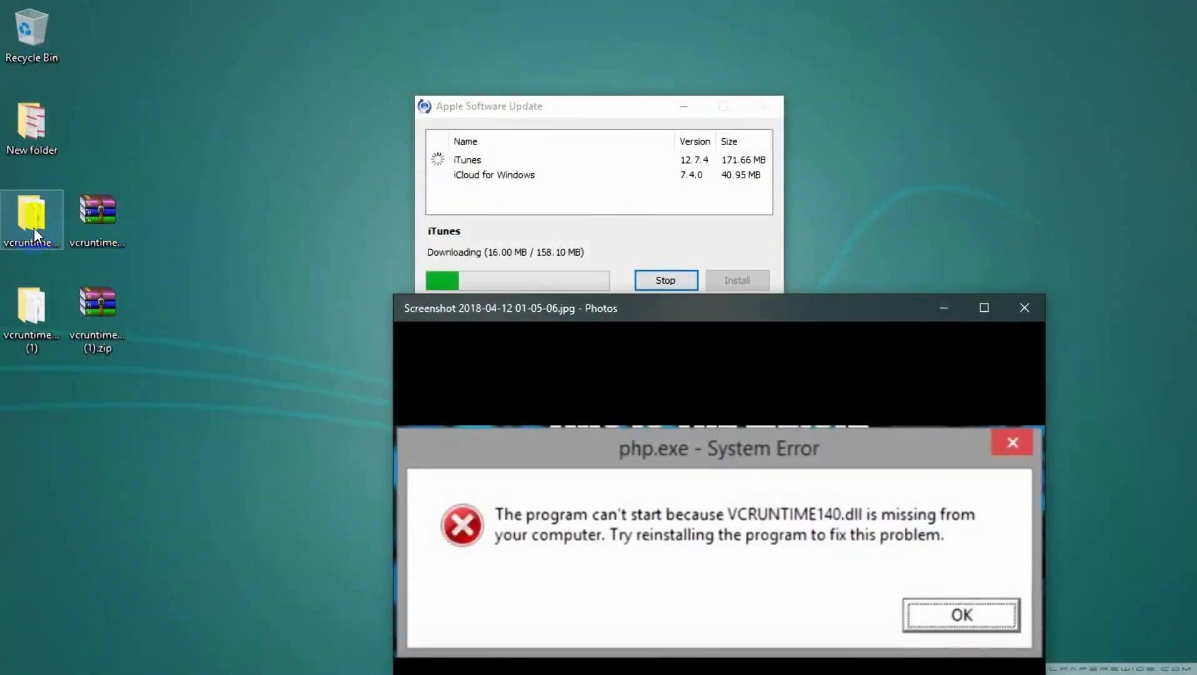
{"action": "left_click", "coordinate": [23, 341]}
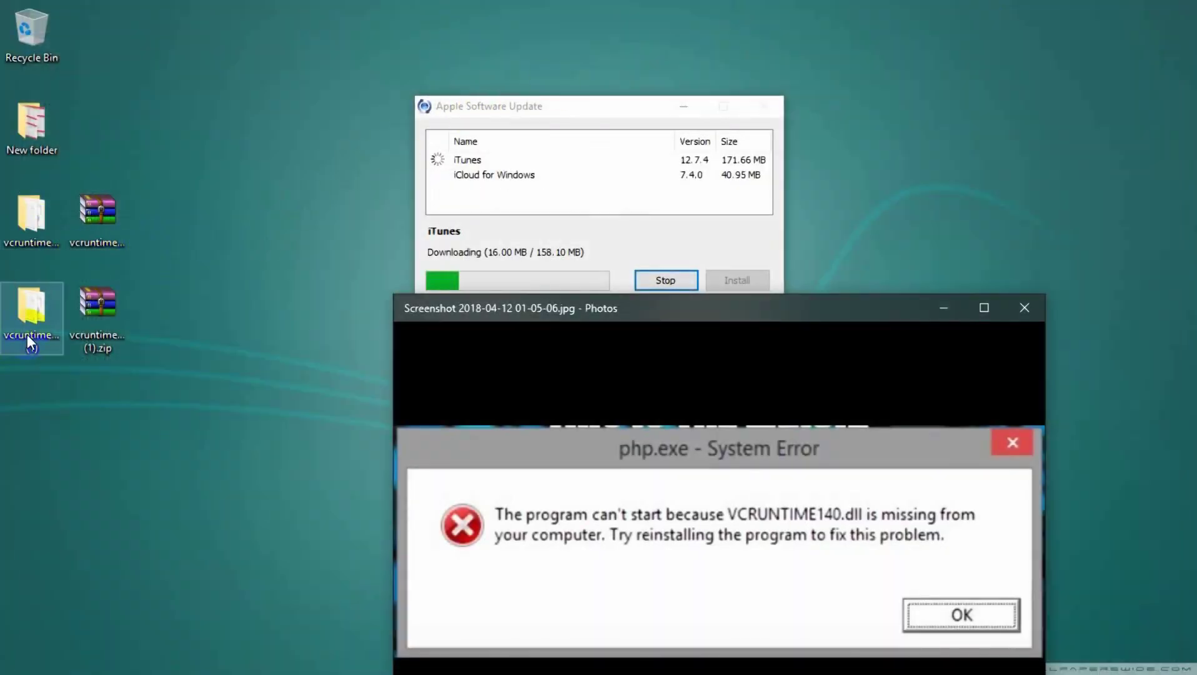
- Copy the 64-bit vcruntime140.dll file from the extracted vcruntime140 folder
{"action": "double_click", "coordinate": [30, 223]}
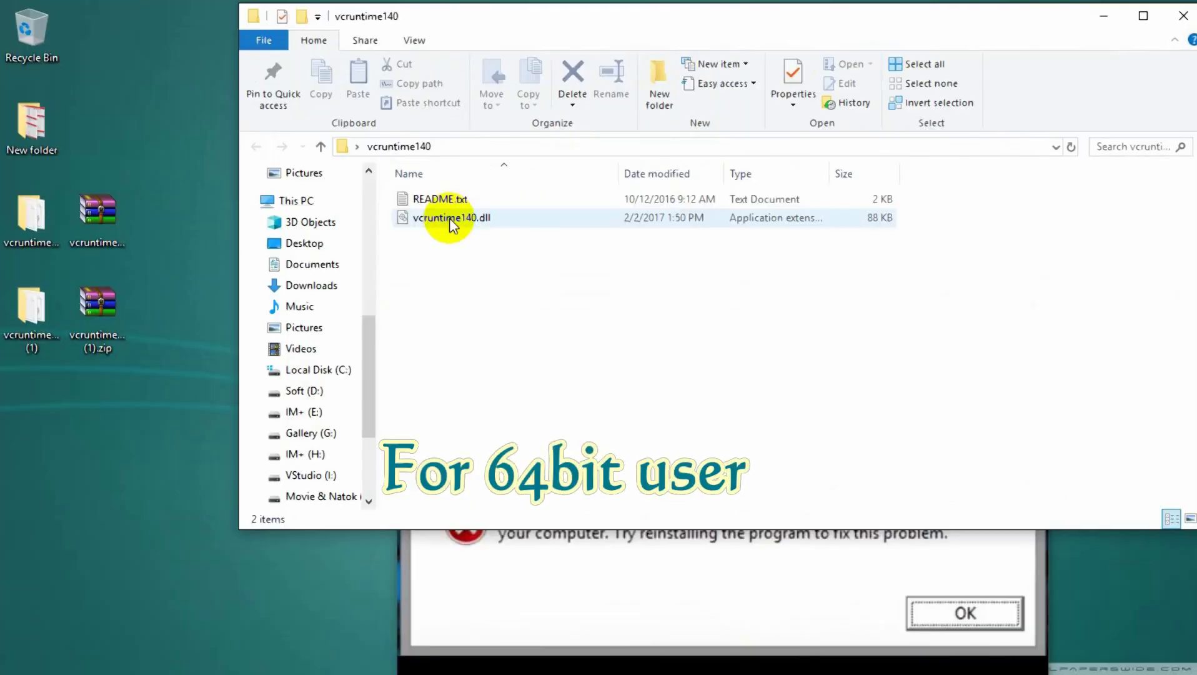
{"action": "right_click", "coordinate": [448, 218]}
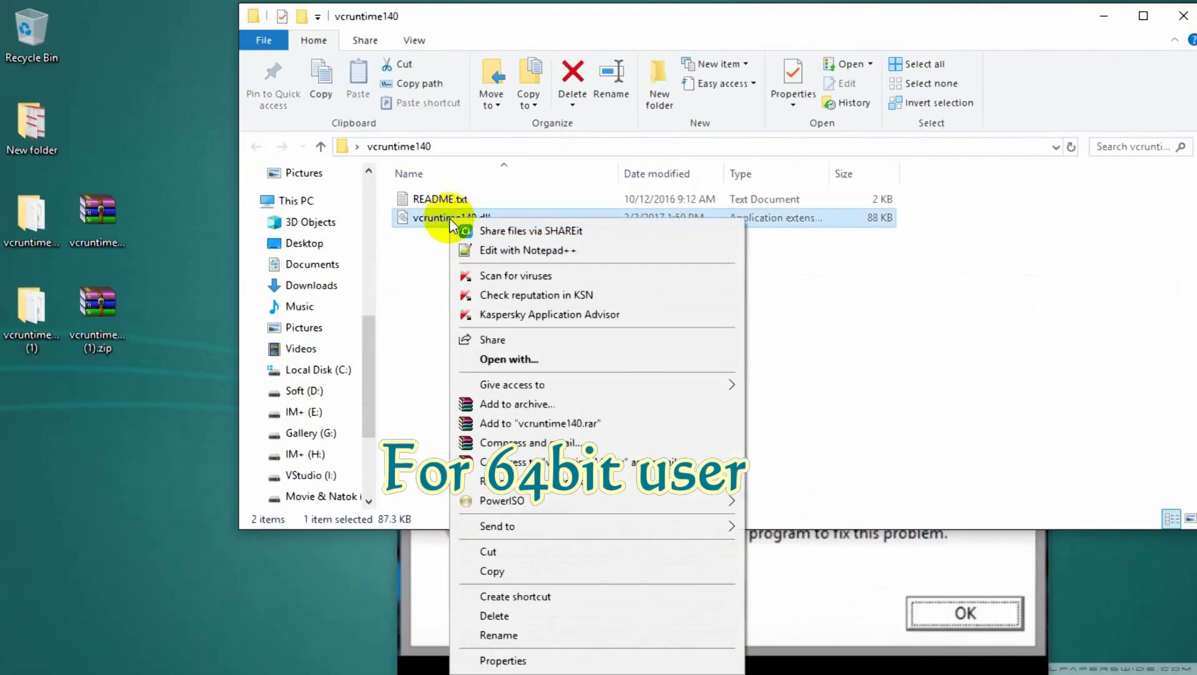
{"action": "left_click", "coordinate": [488, 570]}
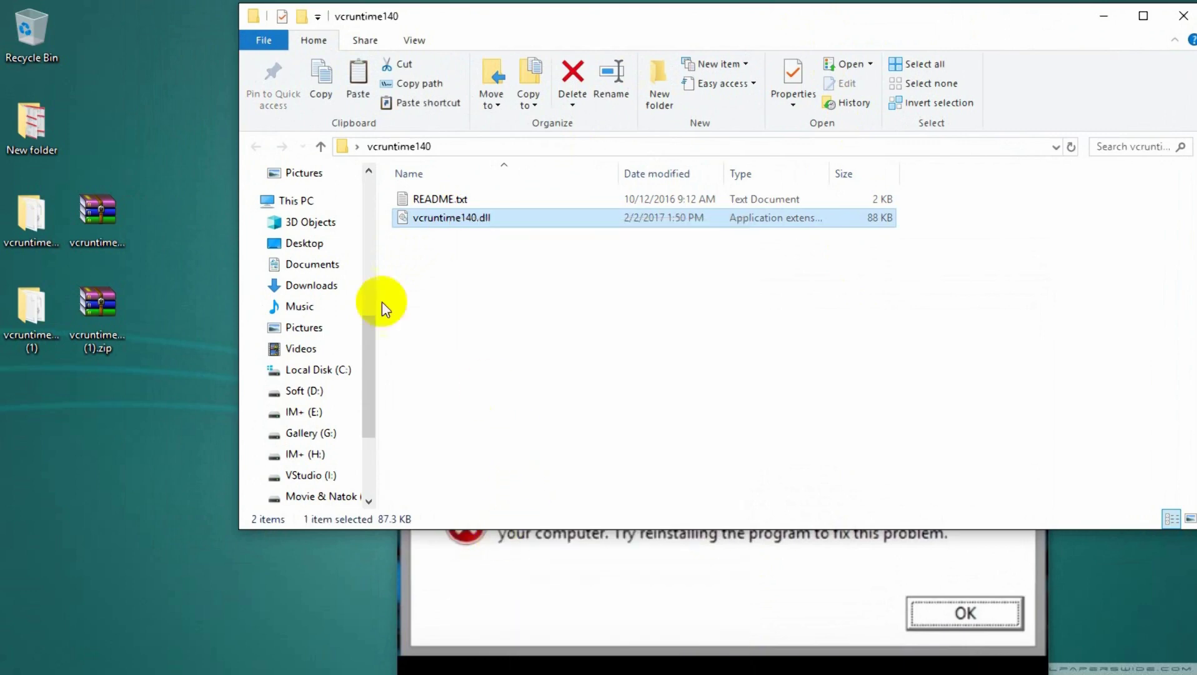
- Open This PC from the desktop dock and maximize its window
{"action": "mouse_move", "coordinate": [356, 624]}
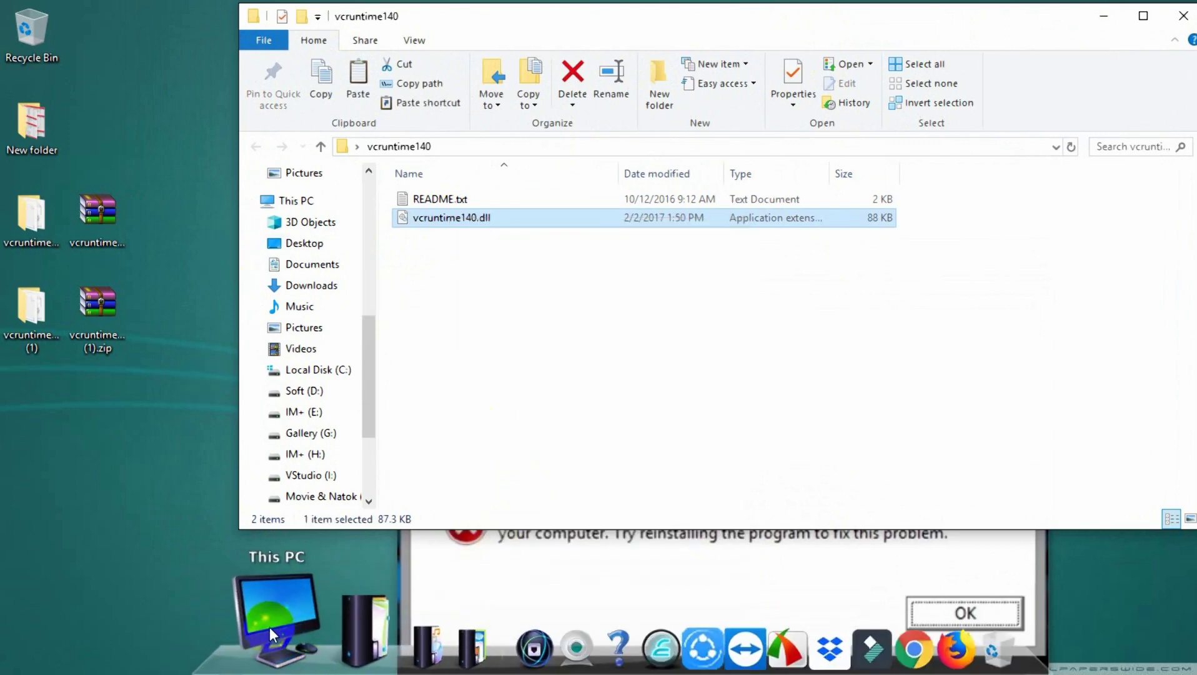
{"action": "left_click", "coordinate": [272, 631]}
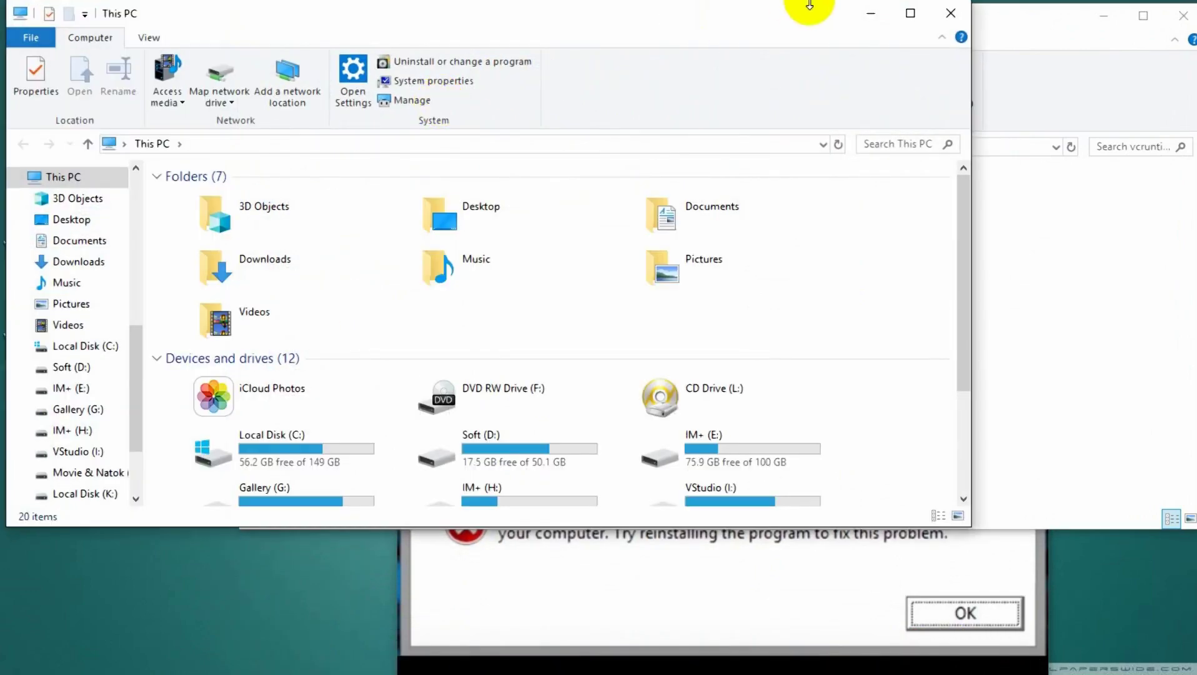
{"action": "left_click", "coordinate": [927, 13]}
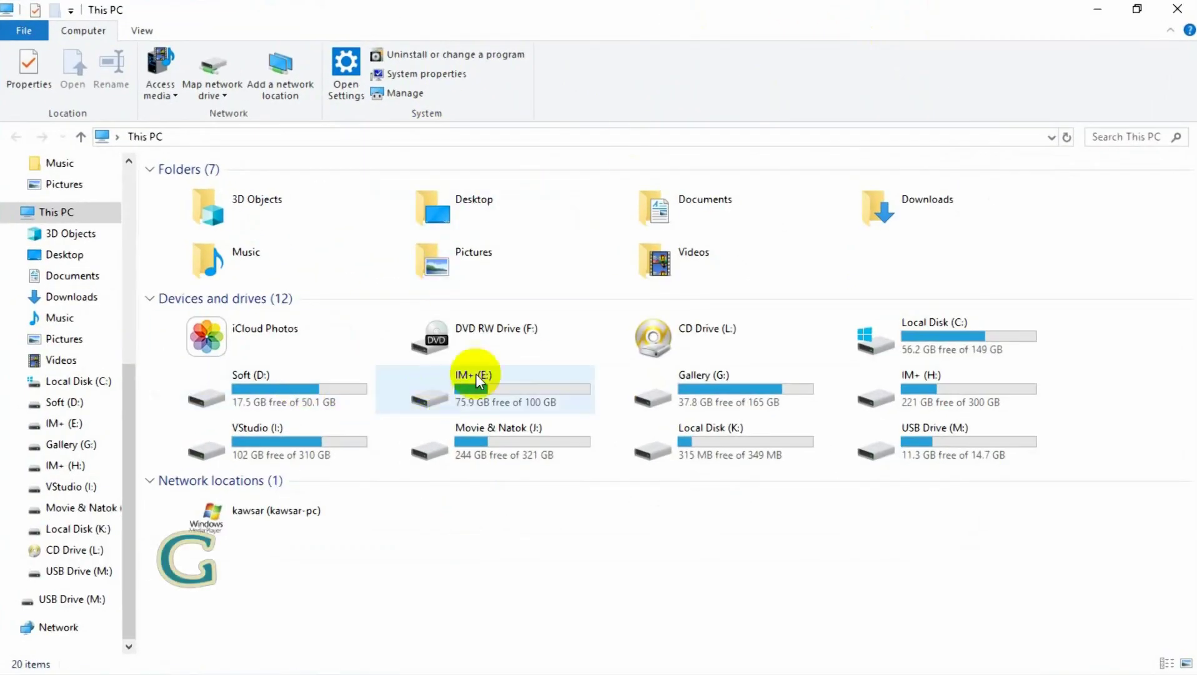
- Open the System32 folder inside the Windows folder on Local Disk (C:)
{"action": "double_click", "coordinate": [939, 331]}
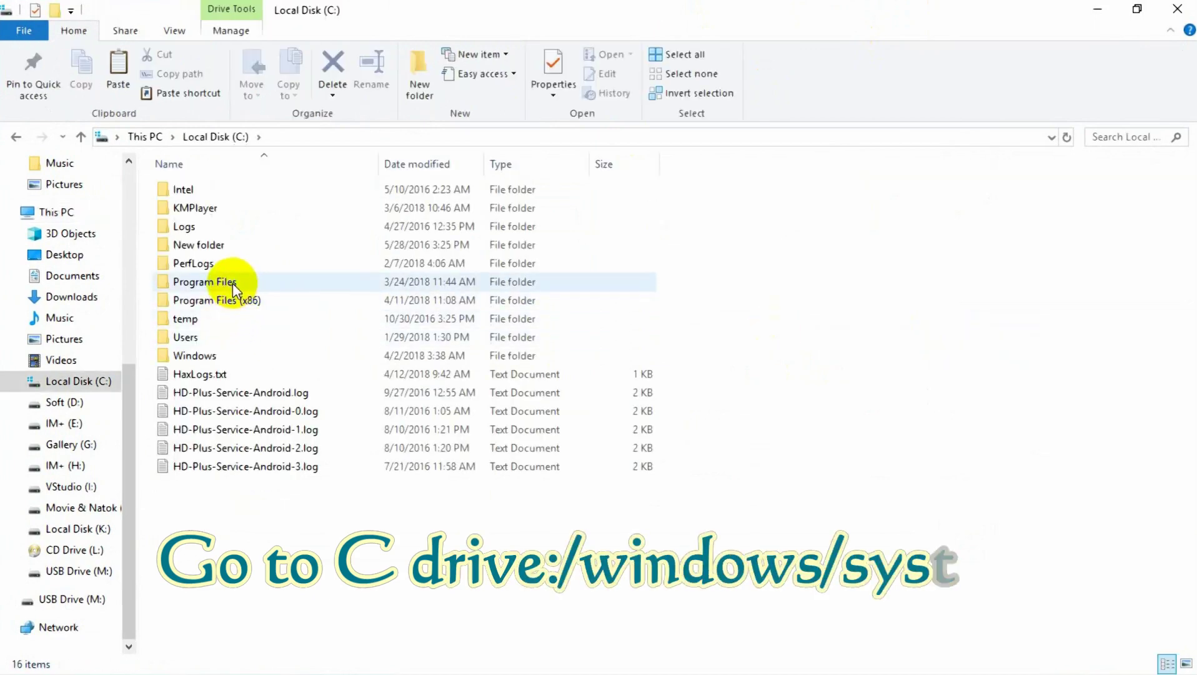
{"action": "double_click", "coordinate": [196, 355]}
{"action": "scroll", "coordinate": [261, 300], "scroll_direction": "down", "scroll_amount": 20}
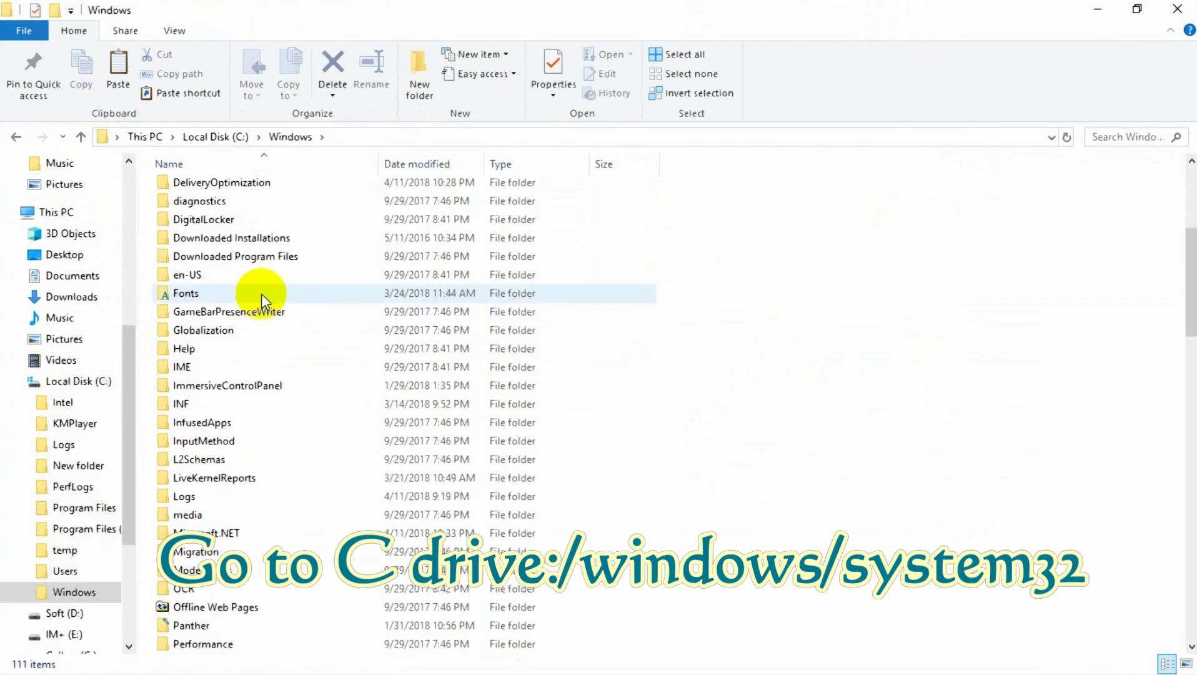
{"action": "scroll", "coordinate": [265, 309], "scroll_direction": "down", "scroll_amount": 3}
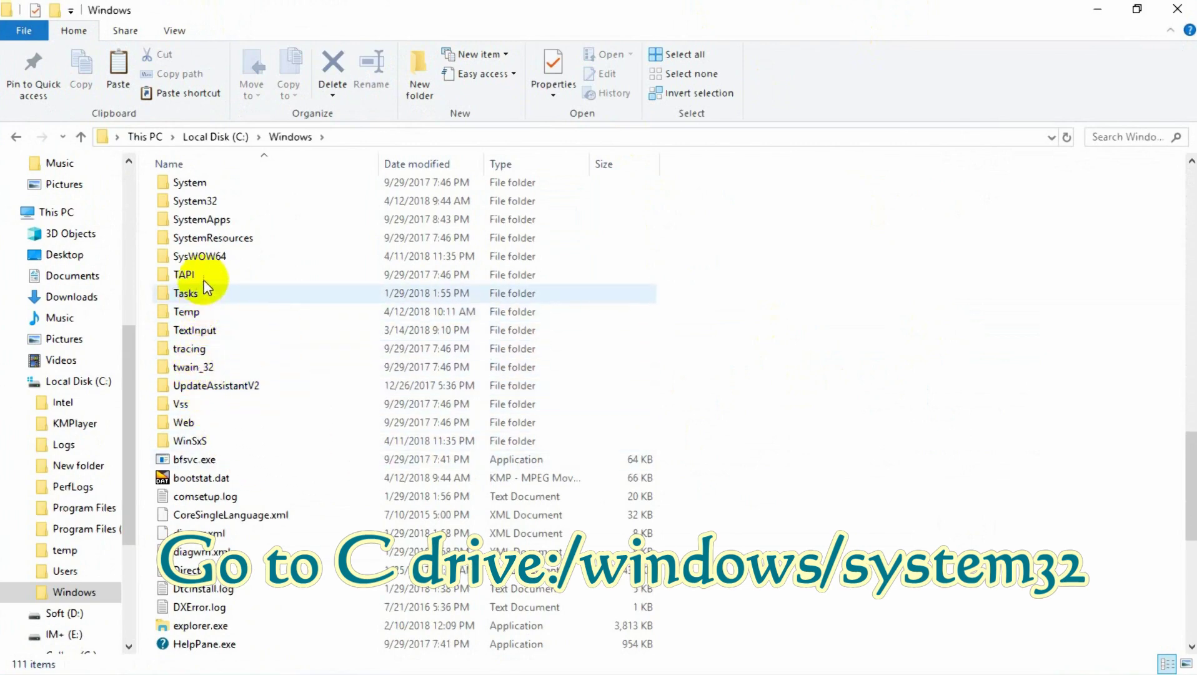
{"action": "double_click", "coordinate": [199, 210]}
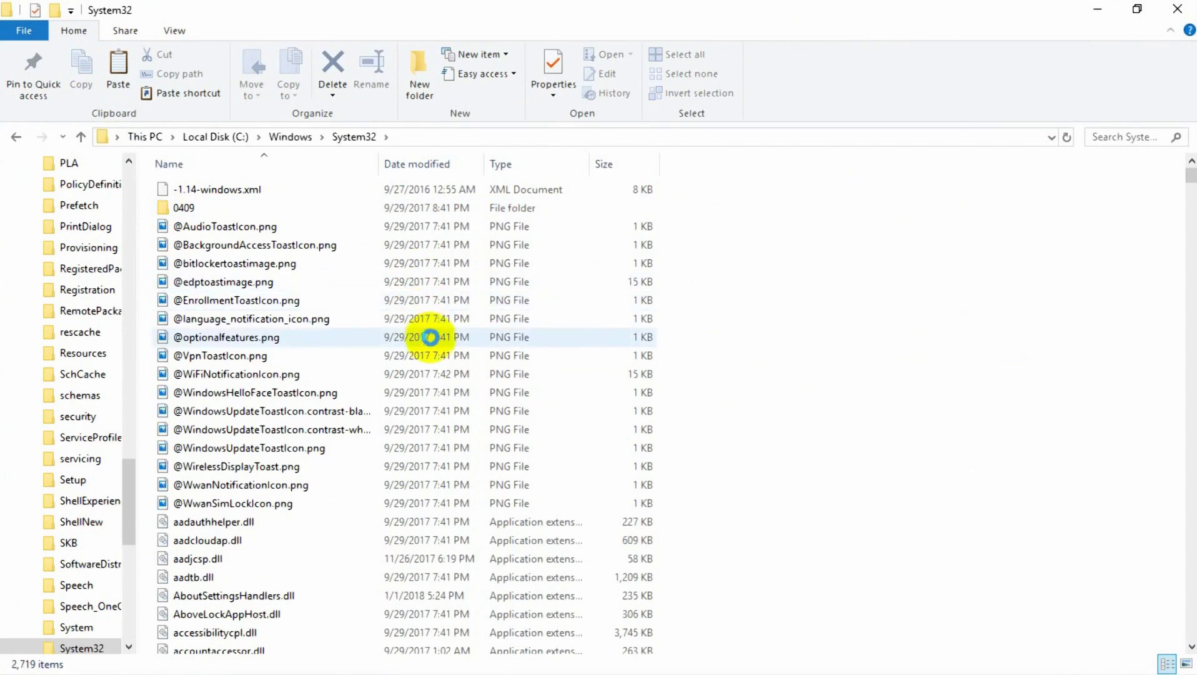
- Paste the copied 64-bit vcruntime140.dll into System32 and skip the file that already exists there
{"action": "scroll", "coordinate": [433, 338], "scroll_direction": "down", "scroll_amount": 15}
{"action": "scroll", "coordinate": [440, 338], "scroll_direction": "down", "scroll_amount": 20}
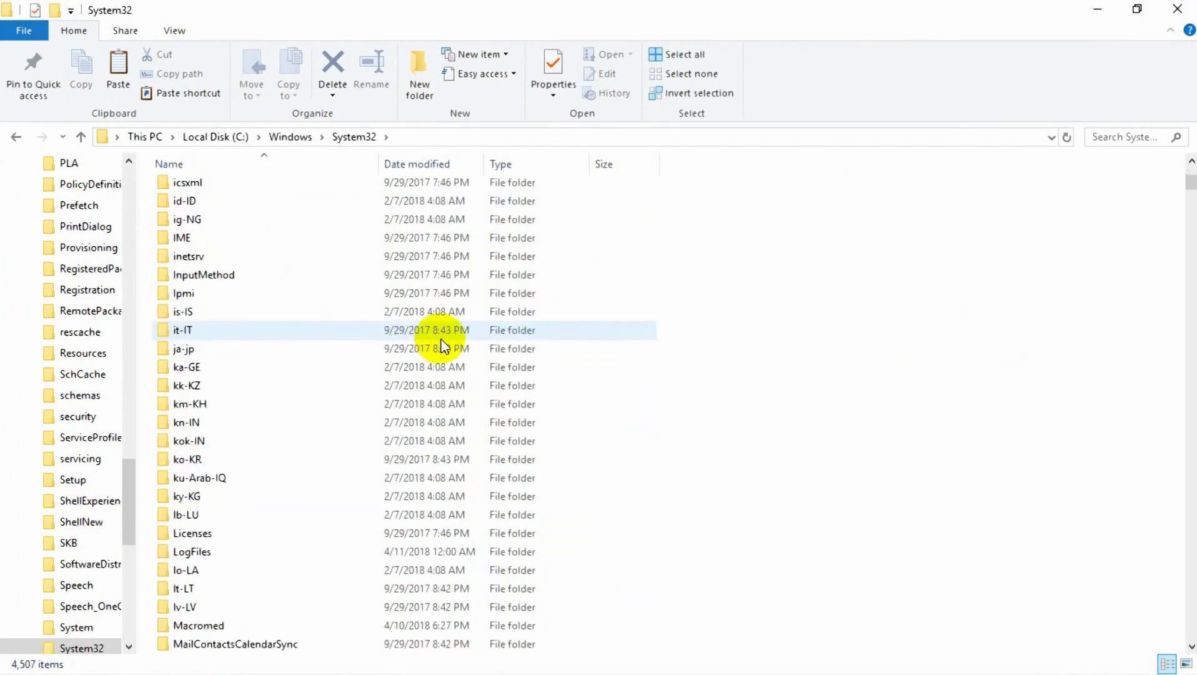
{"action": "scroll", "coordinate": [440, 337], "scroll_direction": "down", "scroll_amount": 20}
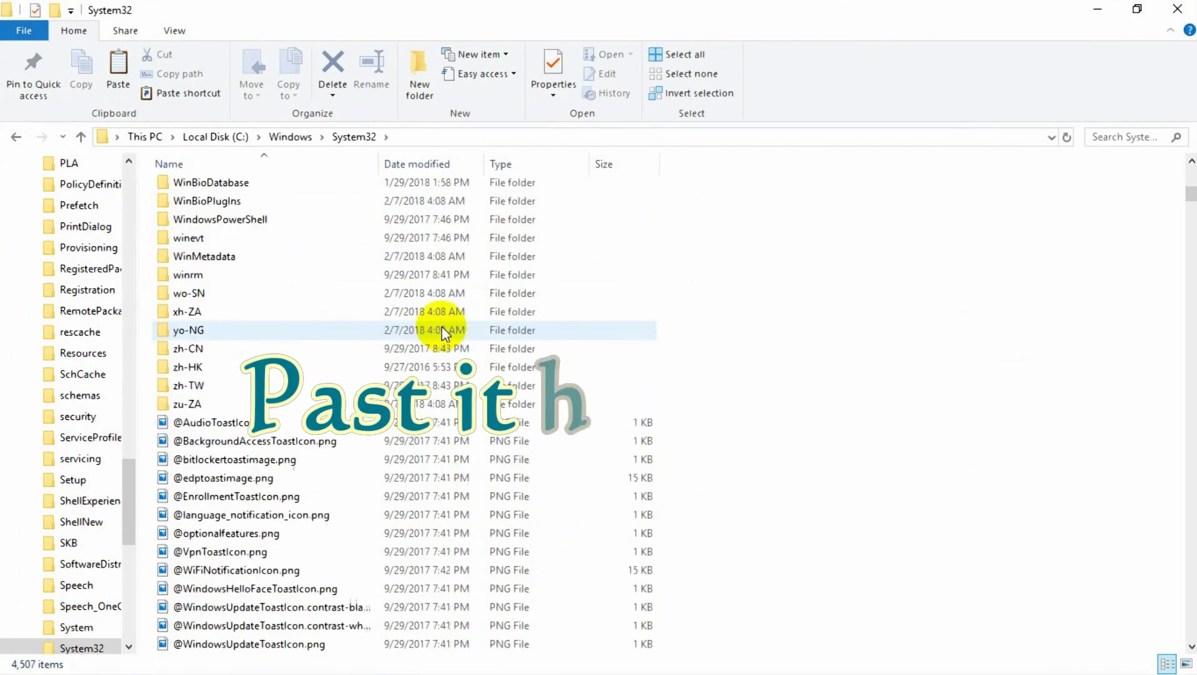
{"action": "right_click", "coordinate": [780, 427]}
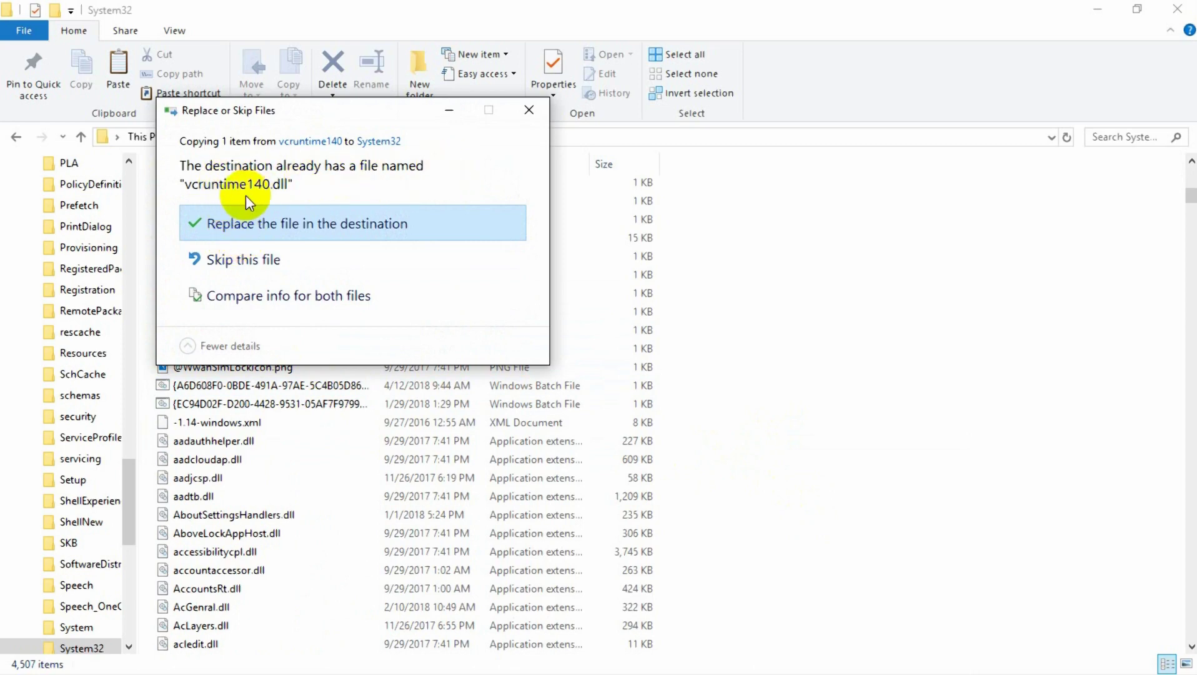
{"action": "left_click", "coordinate": [262, 259]}
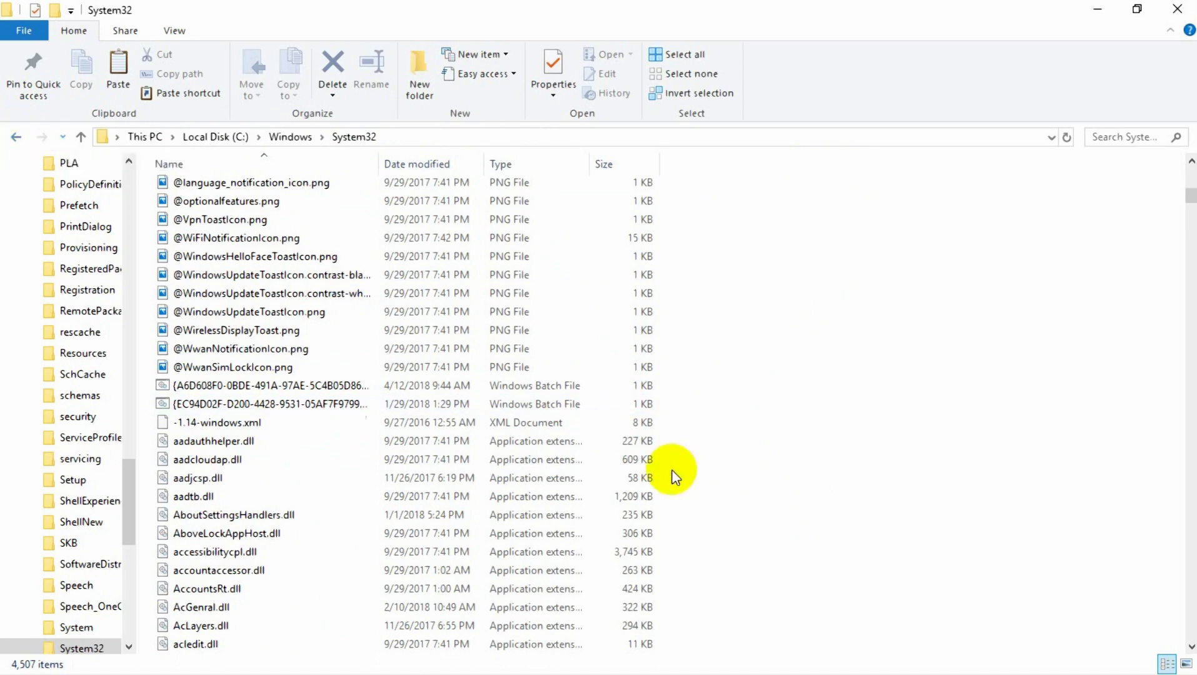
{"action": "right_click", "coordinate": [811, 477]}
- Go back to the Windows folder and bring the error screenshot in Photos to the front
{"action": "left_click", "coordinate": [16, 138]}
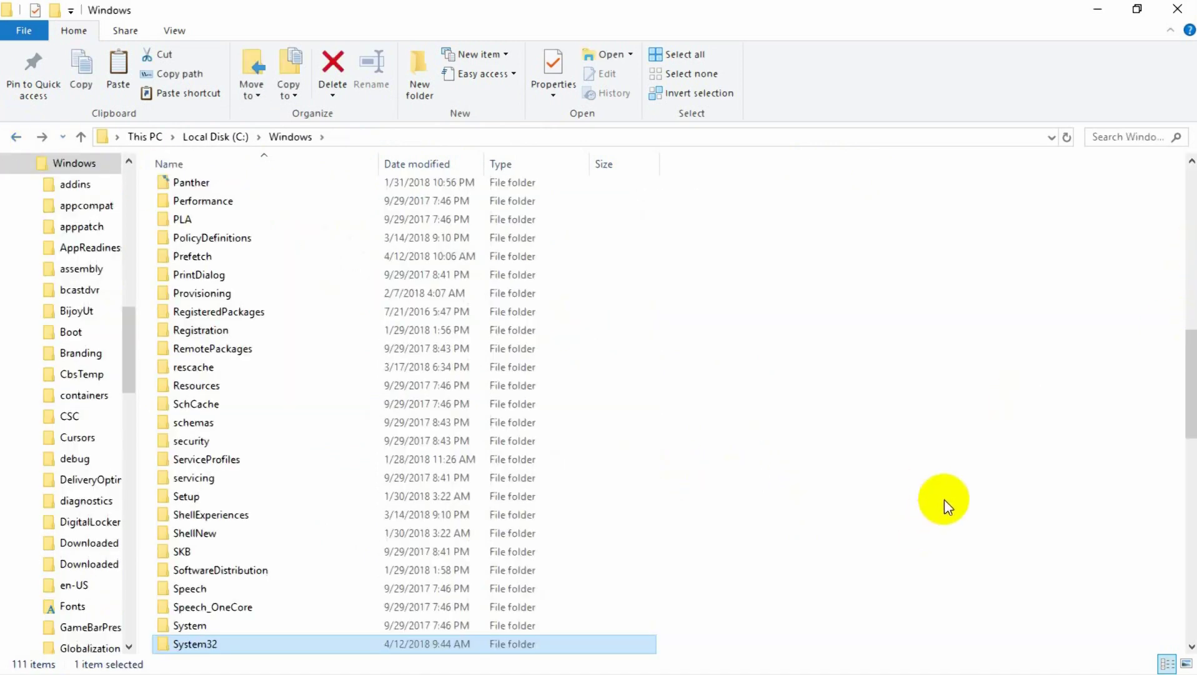
{"action": "key", "text": "super"}
{"action": "key", "text": "super"}
{"action": "key", "text": "super"}
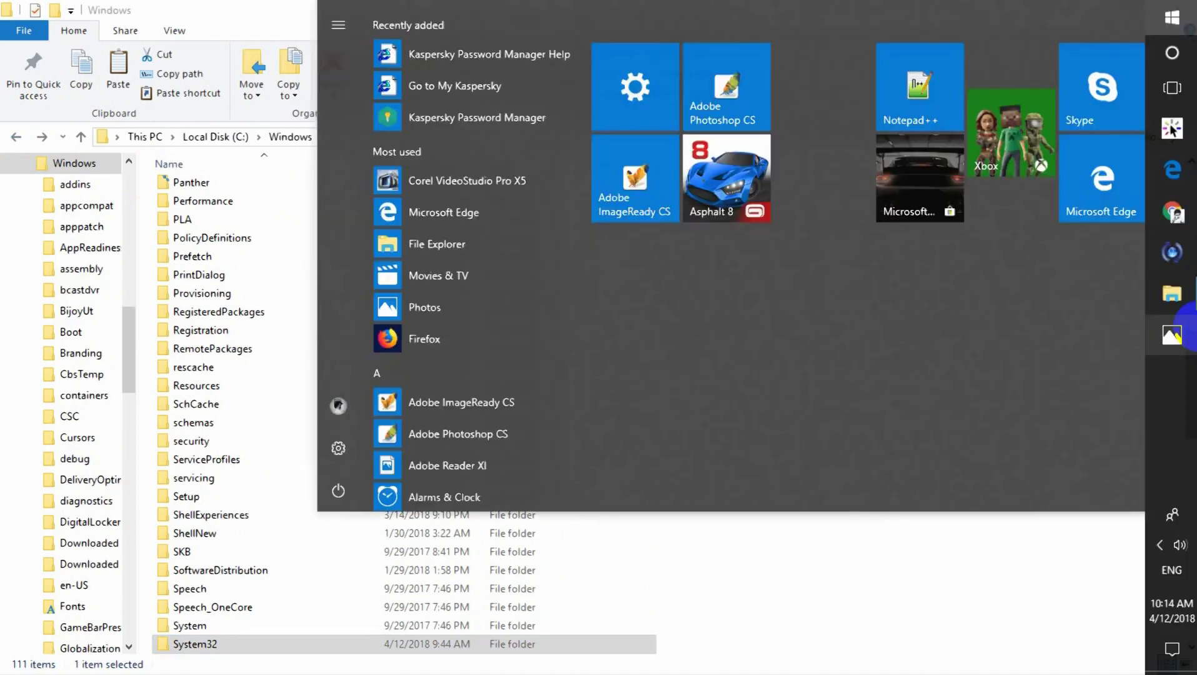
{"action": "left_click", "coordinate": [1187, 331]}
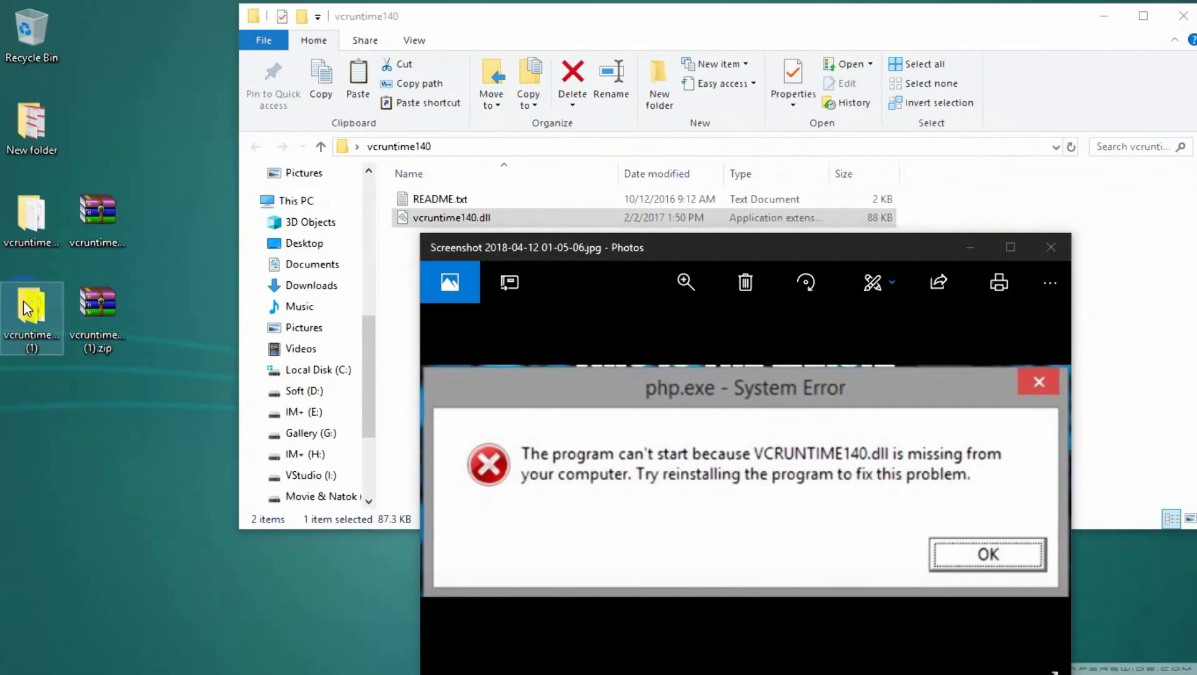
- Open the vcruntime140 (1) folder on the desktop and copy its 32-bit vcruntime140.dll file
{"action": "right_click", "coordinate": [38, 300]}
{"action": "left_click", "coordinate": [60, 141]}
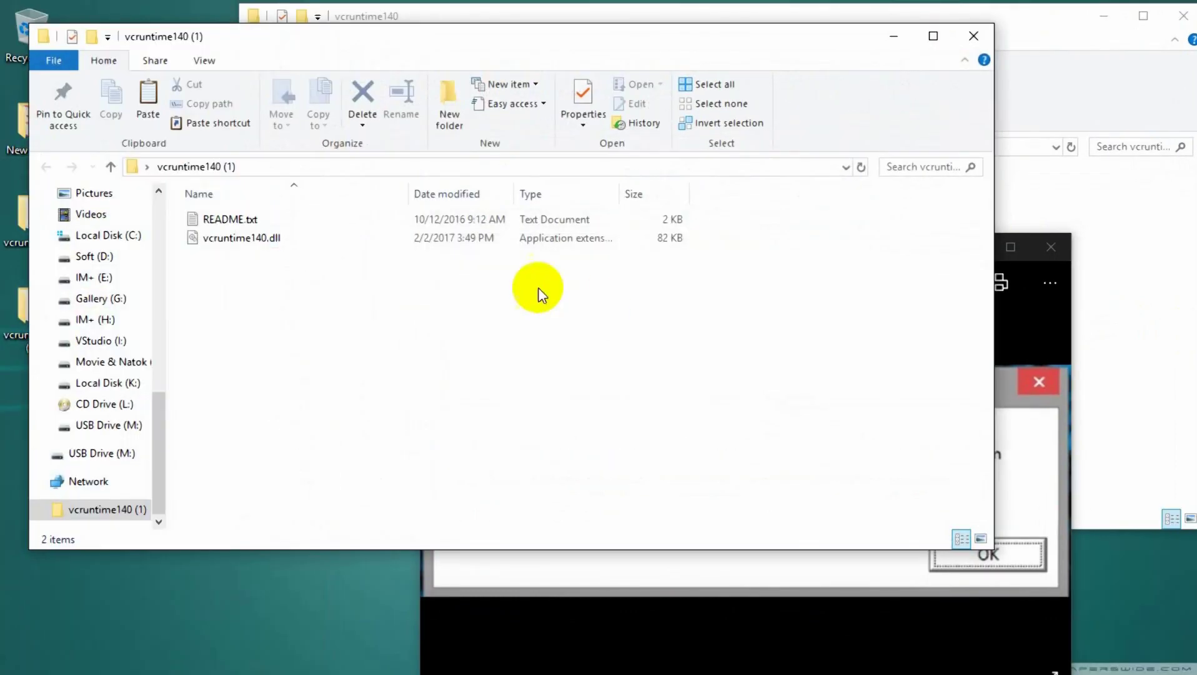
{"action": "right_click", "coordinate": [274, 236]}
{"action": "left_click", "coordinate": [315, 570]}
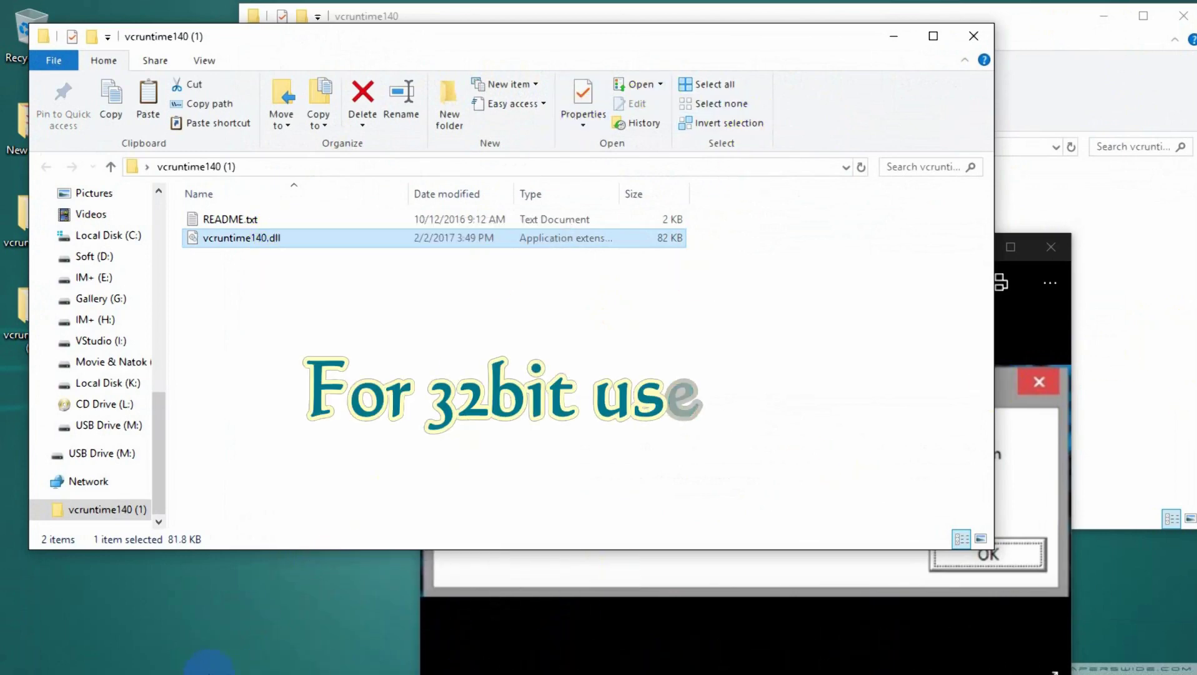
- Open This PC from the desktop dock and go to the Windows folder on Local Disk (C:)
{"action": "mouse_move", "coordinate": [284, 627]}
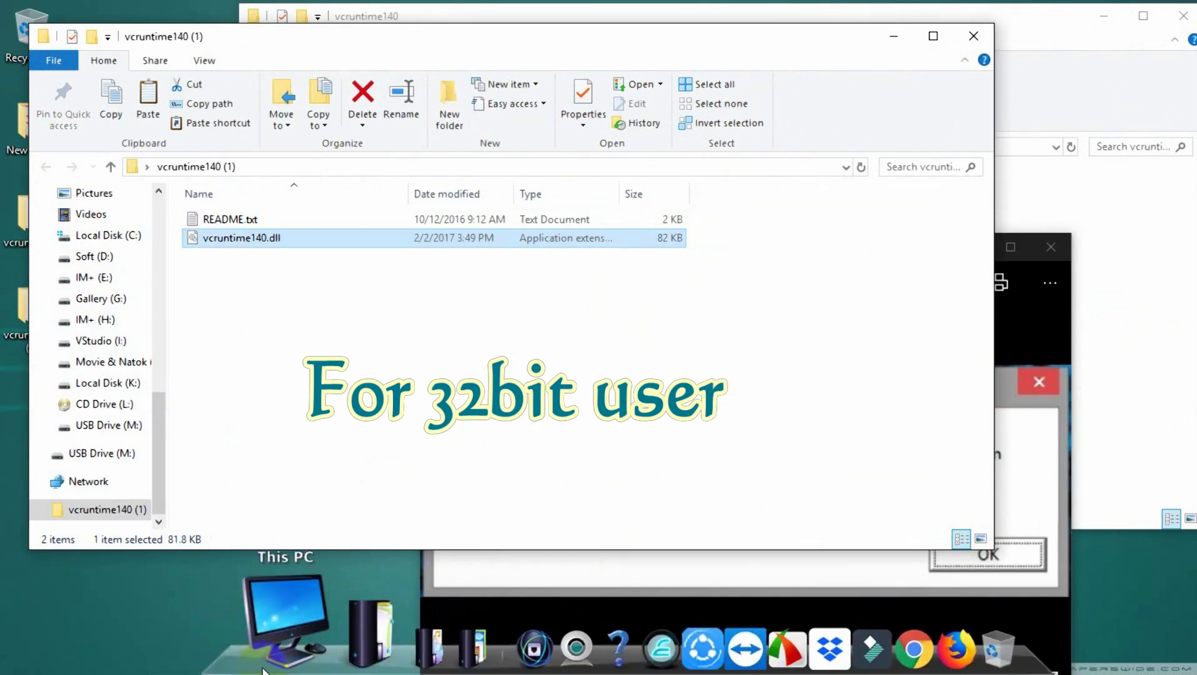
{"action": "left_click", "coordinate": [285, 628]}
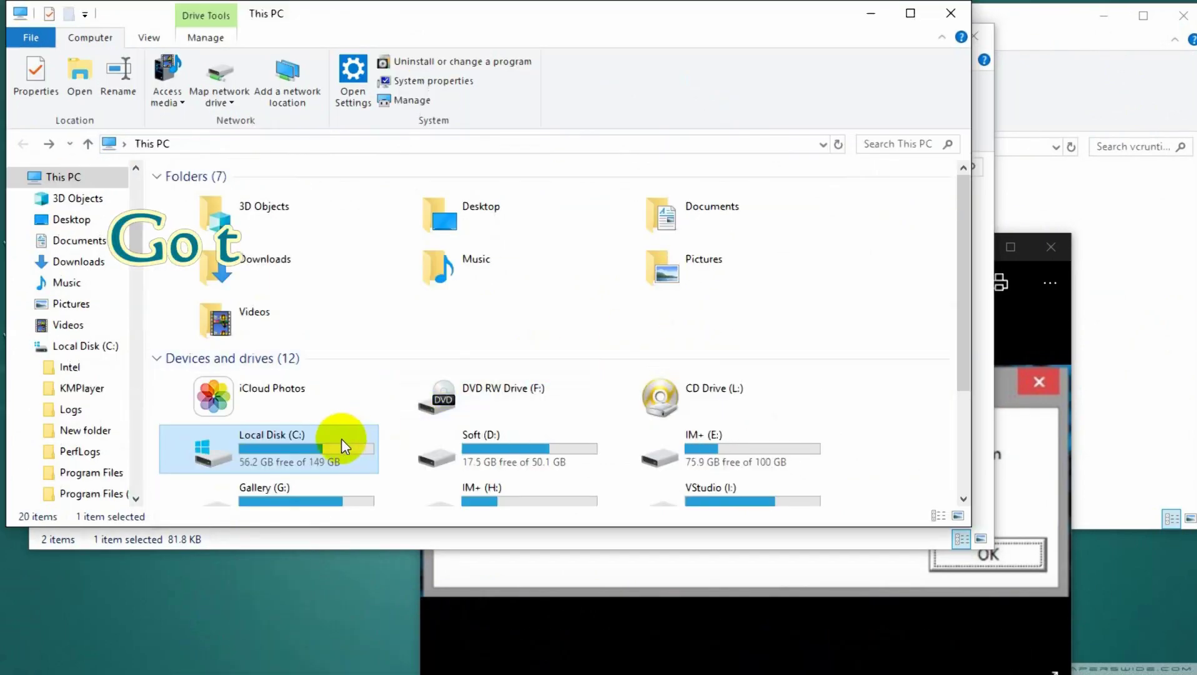
{"action": "double_click", "coordinate": [341, 440]}
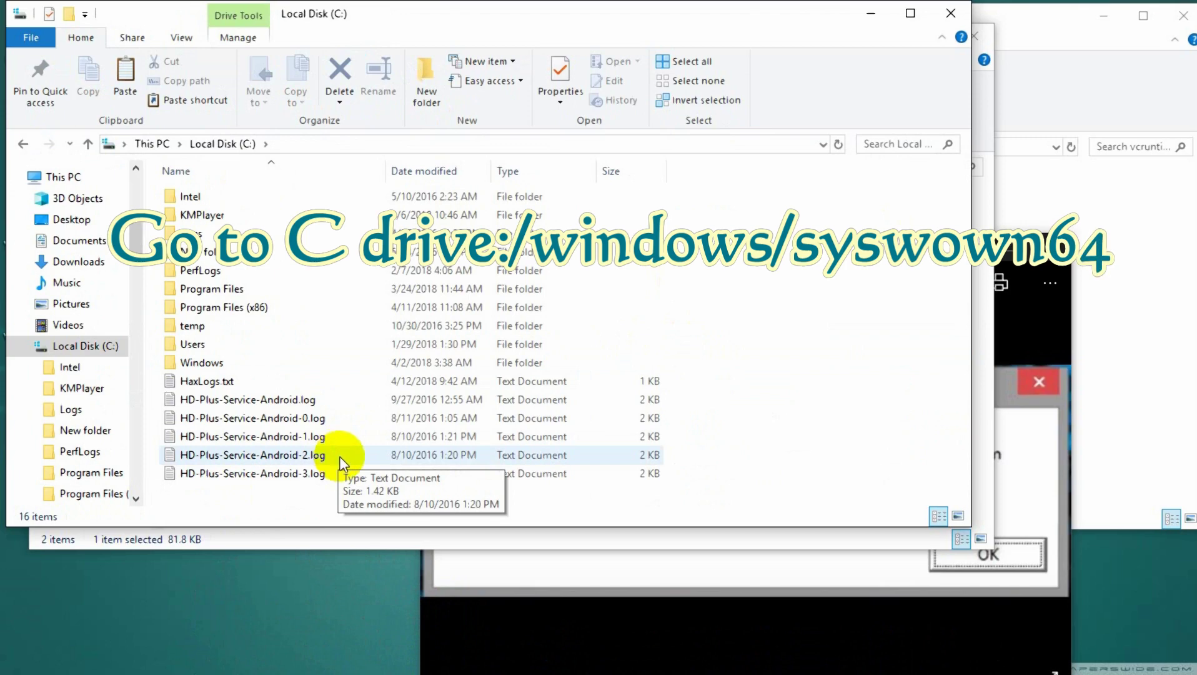
{"action": "double_click", "coordinate": [211, 368]}
- Find the SysWOW64 folder in the Windows folder and open it
{"action": "scroll", "coordinate": [291, 331], "scroll_direction": "down", "scroll_amount": 8}
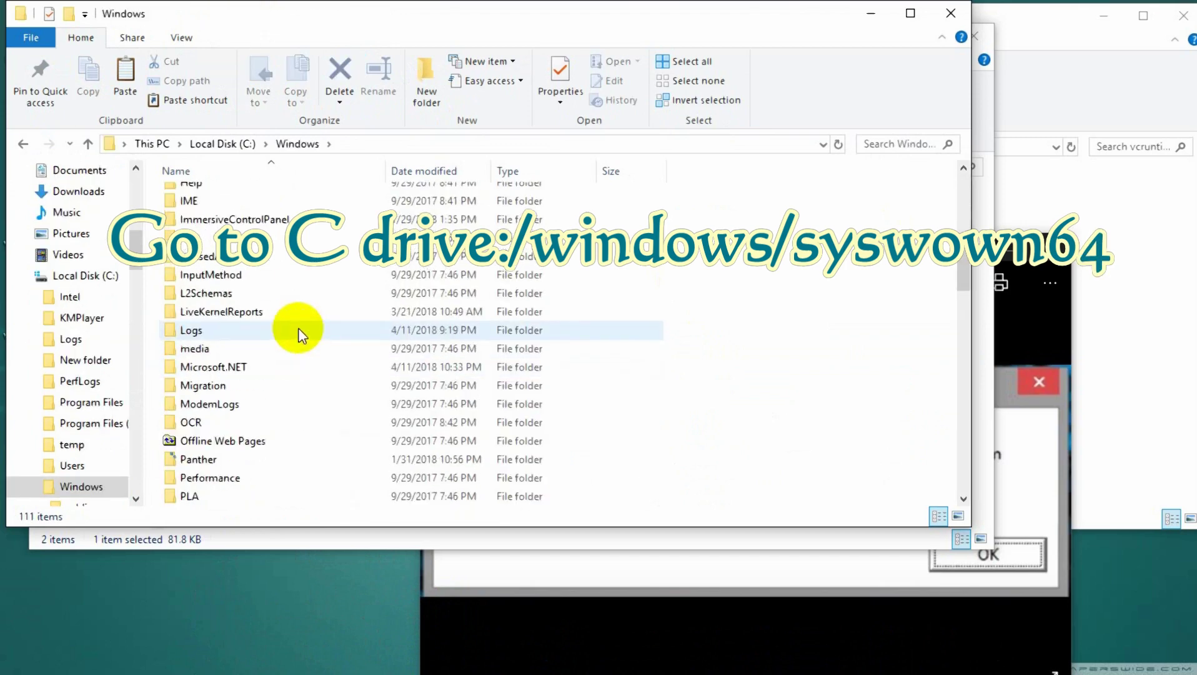
{"action": "scroll", "coordinate": [257, 305], "scroll_direction": "down", "scroll_amount": 3}
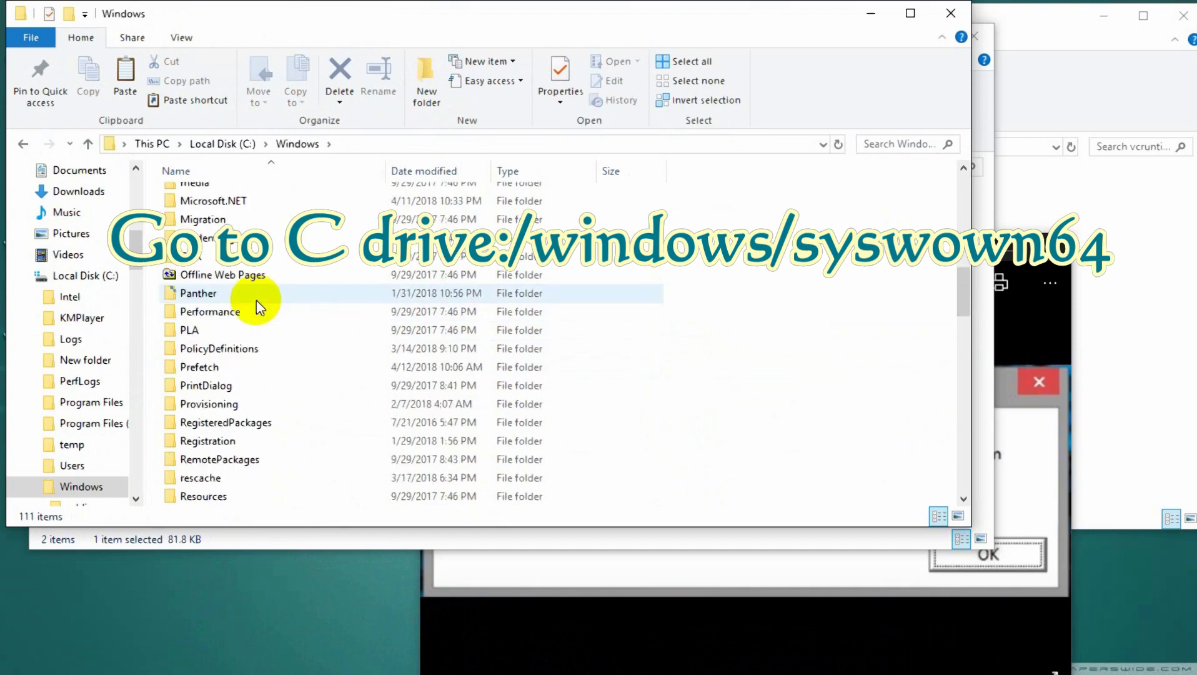
{"action": "scroll", "coordinate": [258, 303], "scroll_direction": "down", "scroll_amount": 12}
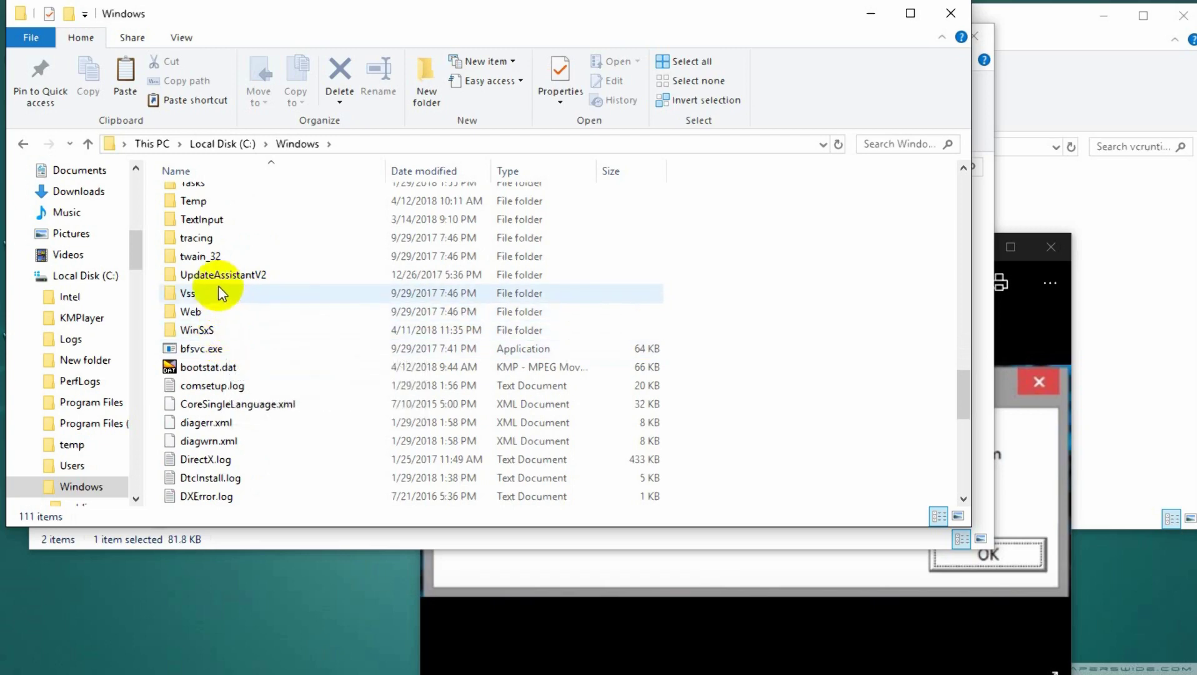
{"action": "scroll", "coordinate": [234, 281], "scroll_direction": "up", "scroll_amount": 1}
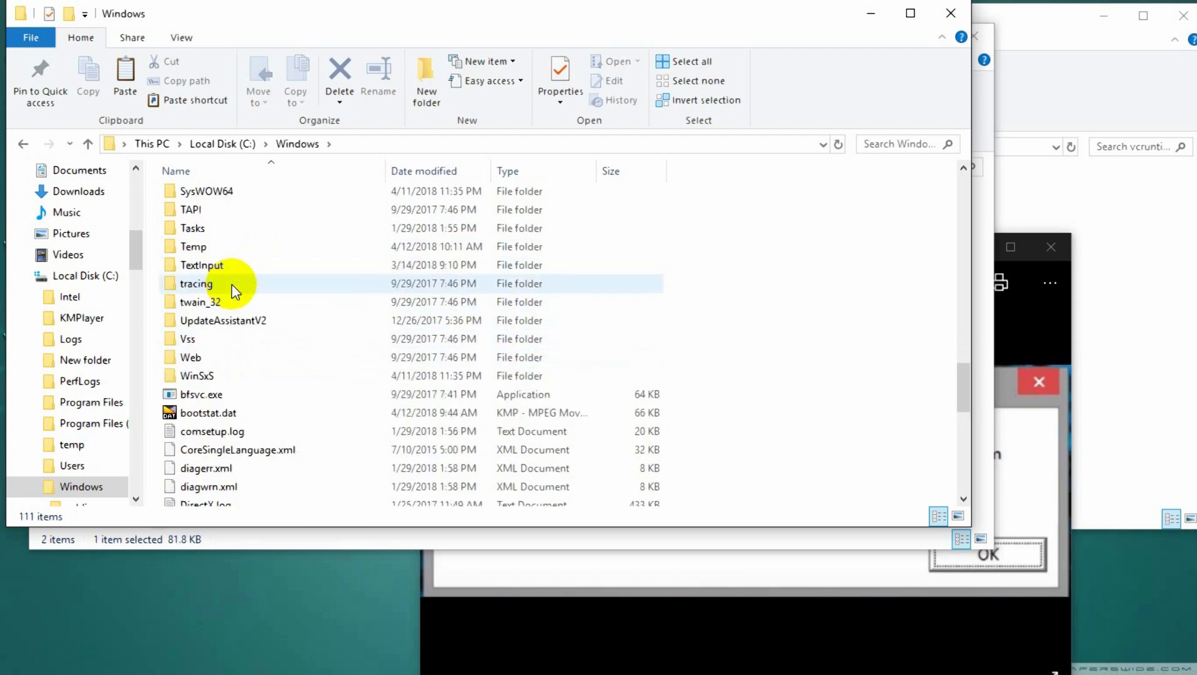
{"action": "left_click", "coordinate": [228, 193]}
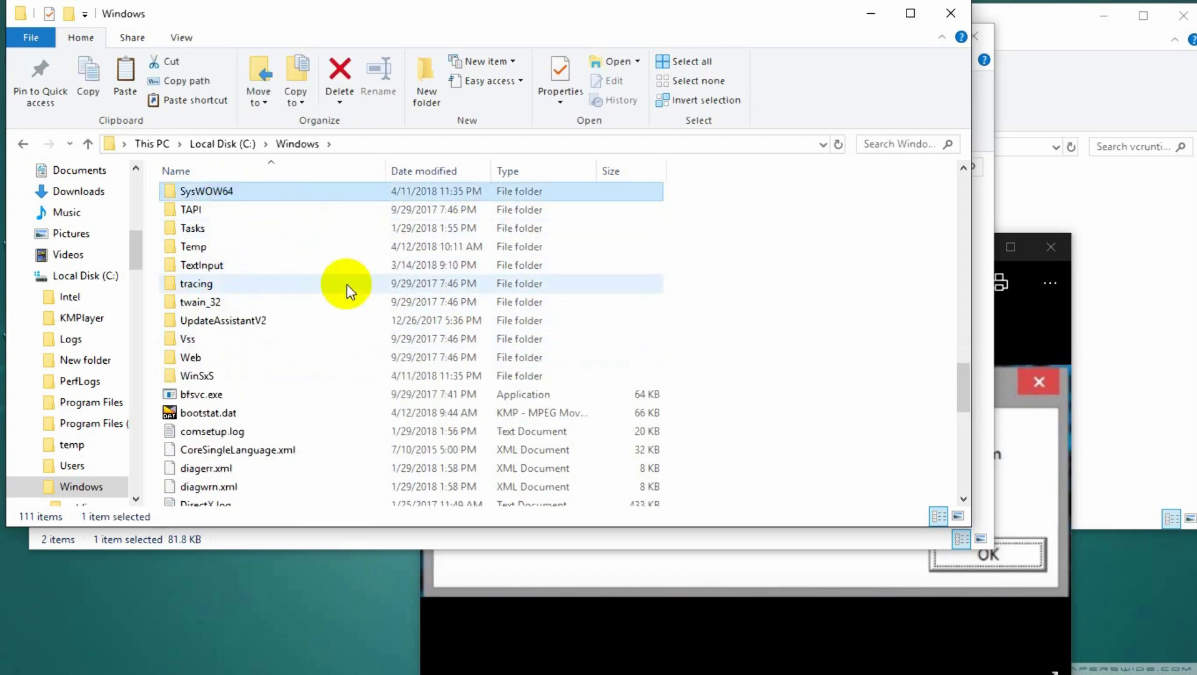
{"action": "scroll", "coordinate": [342, 286], "scroll_direction": "up", "scroll_amount": 2}
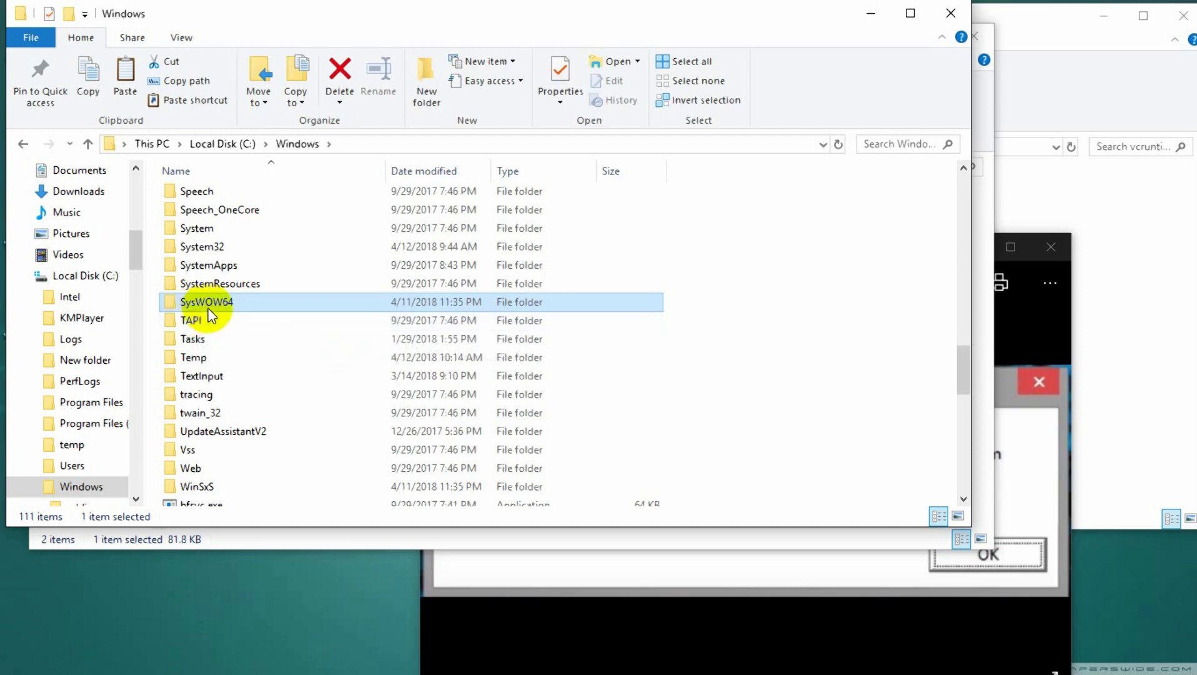
{"action": "double_click", "coordinate": [233, 305]}
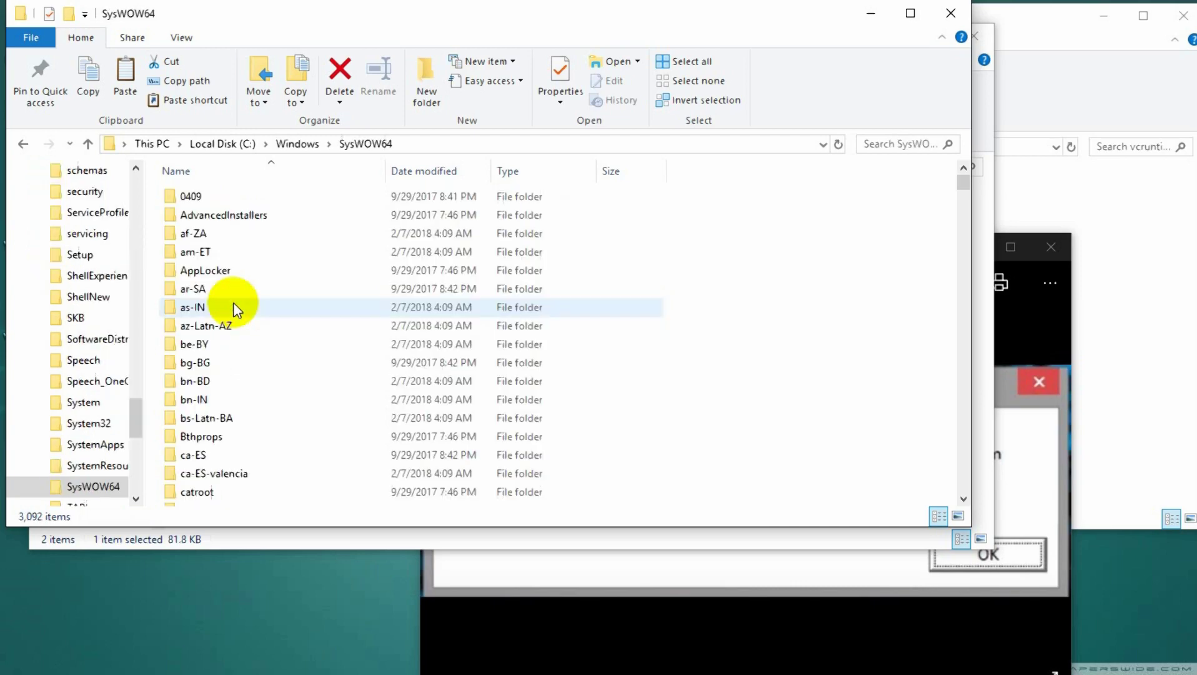
- Try to paste the 32-bit vcruntime140.dll into SysWOW64, replacing the existing file with administrator permission, and retry the copy
{"action": "scroll", "coordinate": [257, 279], "scroll_direction": "down", "scroll_amount": 20}
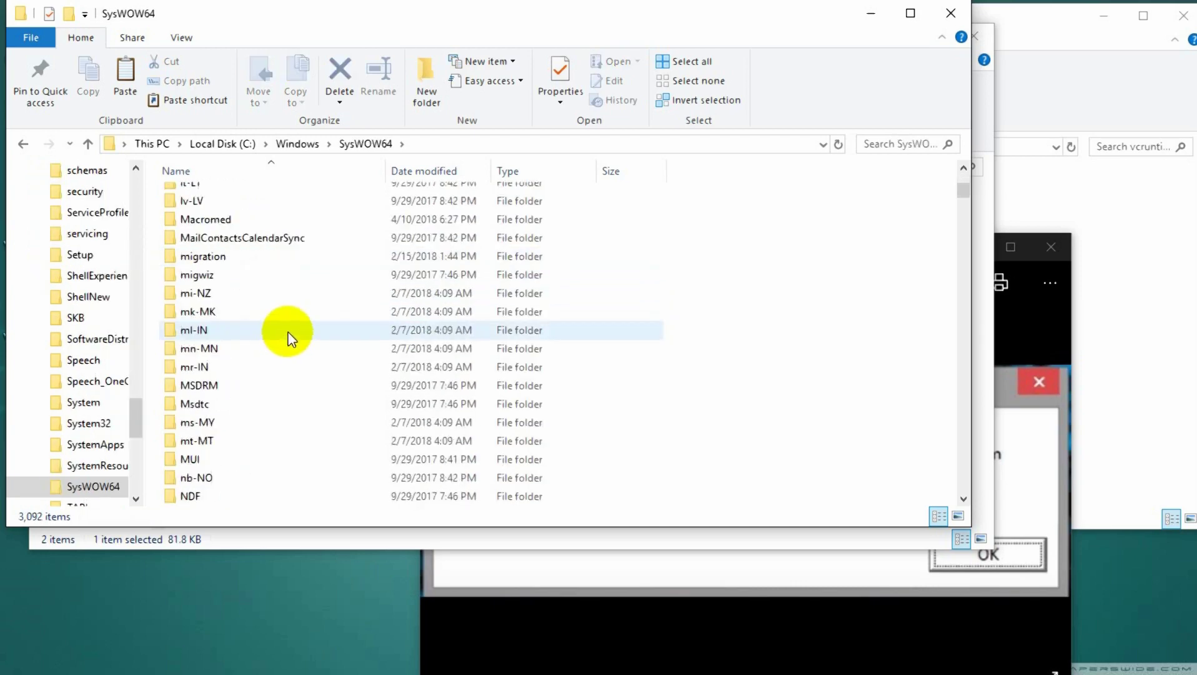
{"action": "scroll", "coordinate": [306, 339], "scroll_direction": "down", "scroll_amount": 15}
{"action": "right_click", "coordinate": [803, 422]}
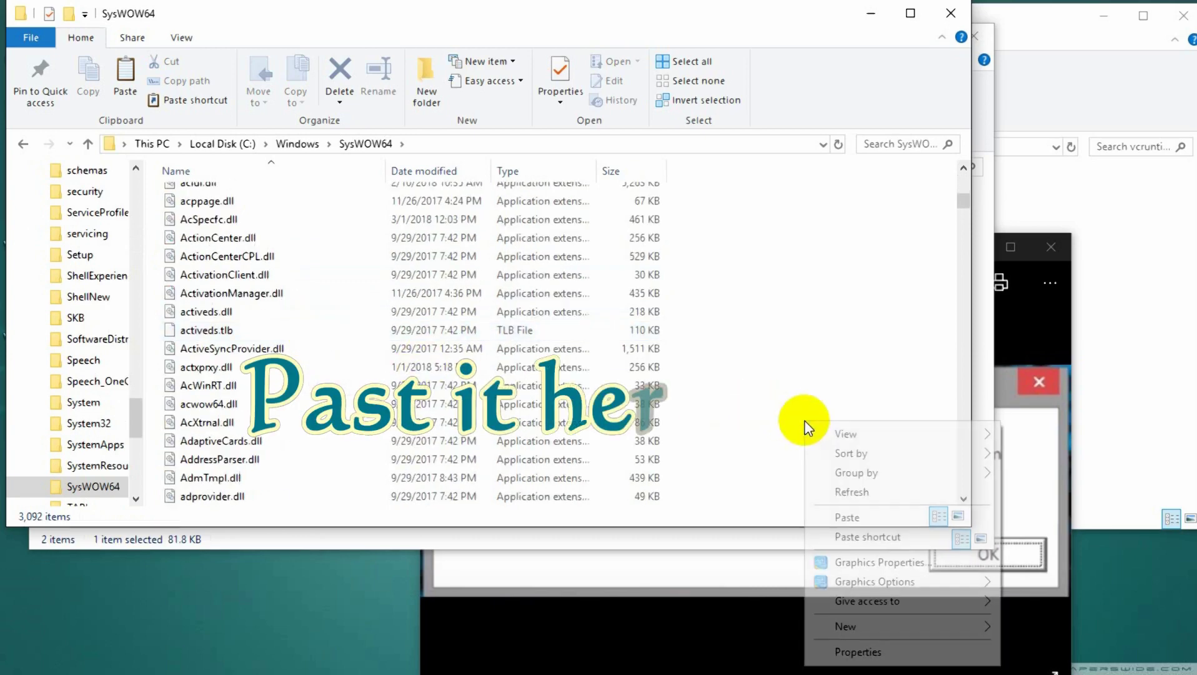
{"action": "left_click", "coordinate": [819, 517]}
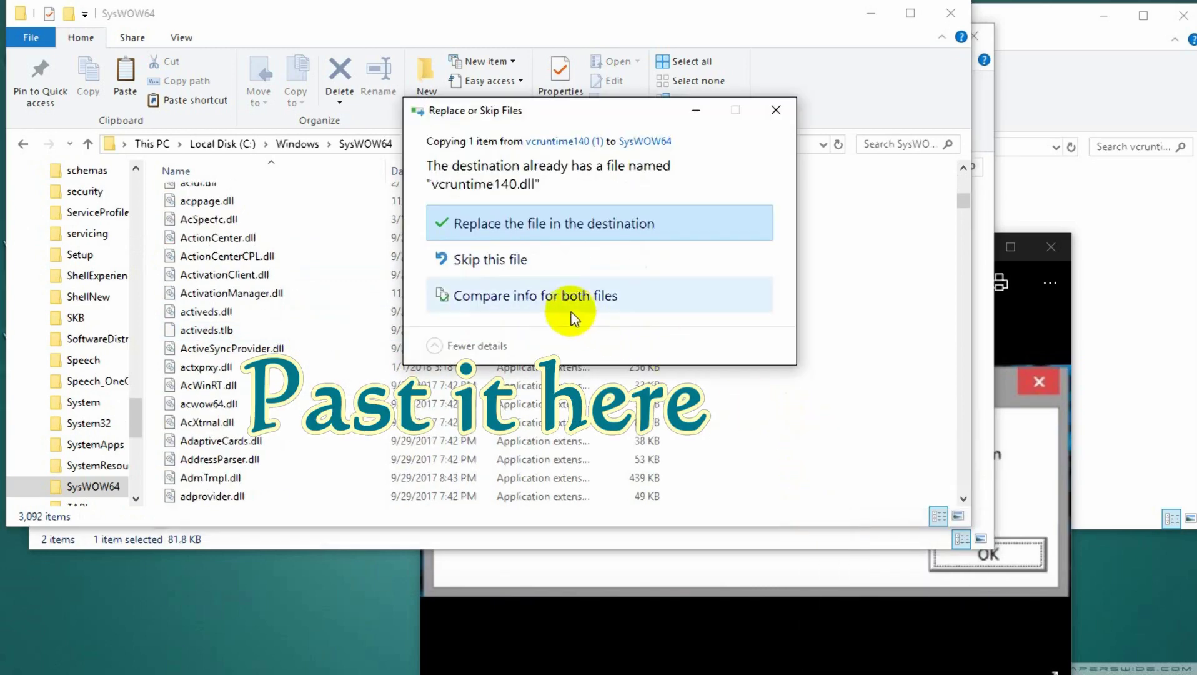
{"action": "left_click", "coordinate": [525, 225]}
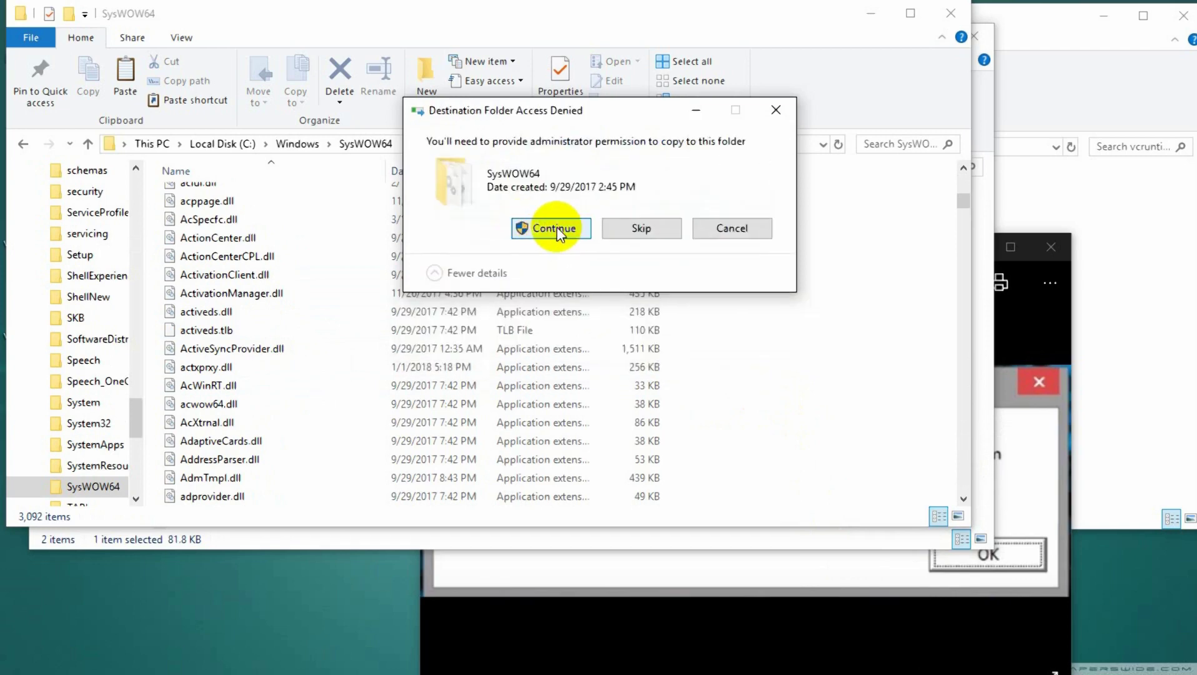
{"action": "left_click", "coordinate": [557, 227]}
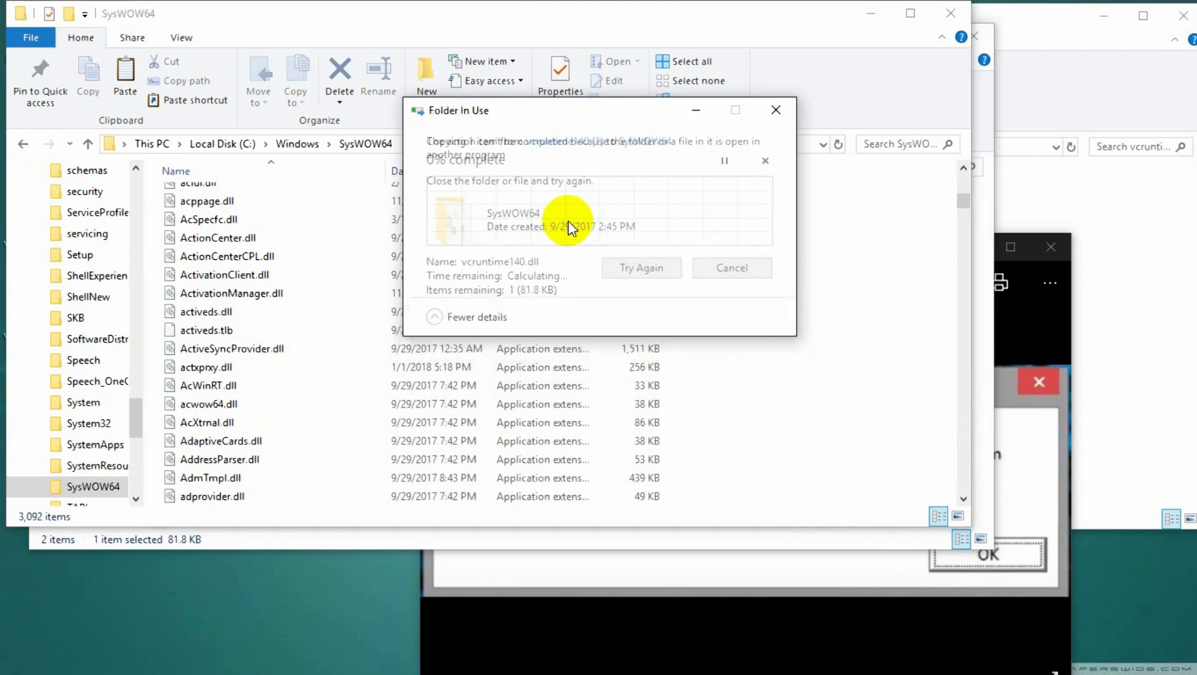
{"action": "left_click", "coordinate": [633, 272]}
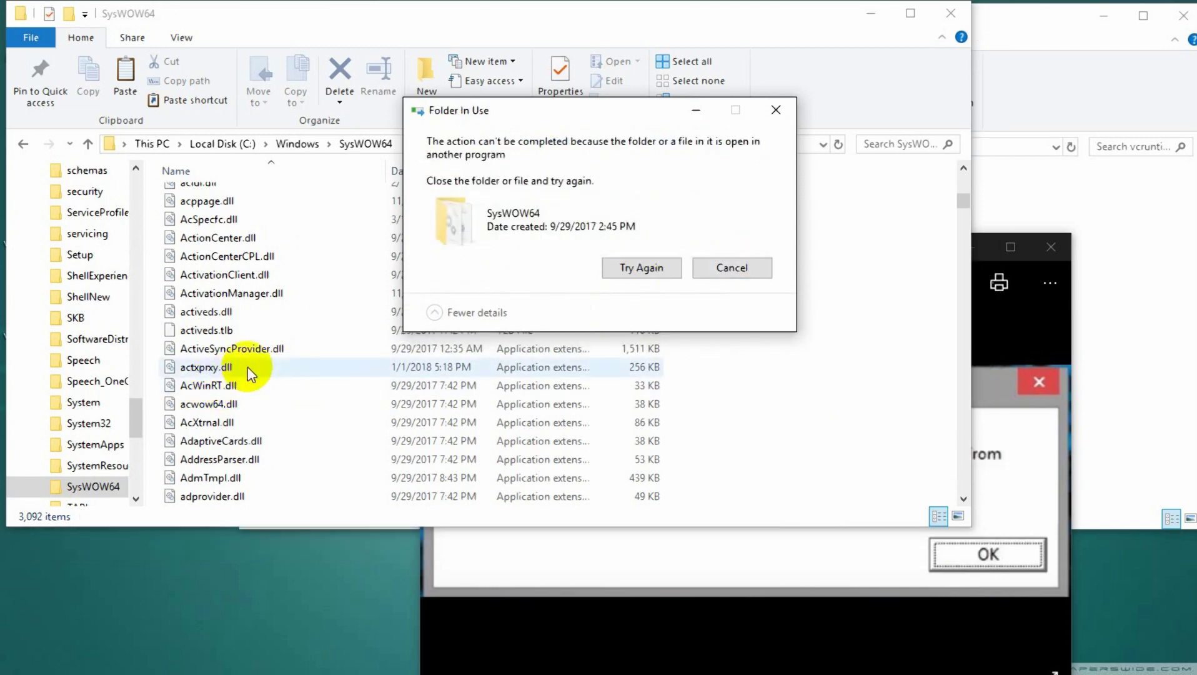
{"action": "scroll", "coordinate": [437, 400], "scroll_direction": "down", "scroll_amount": 3}
{"action": "scroll", "coordinate": [718, 393], "scroll_direction": "down", "scroll_amount": 5}
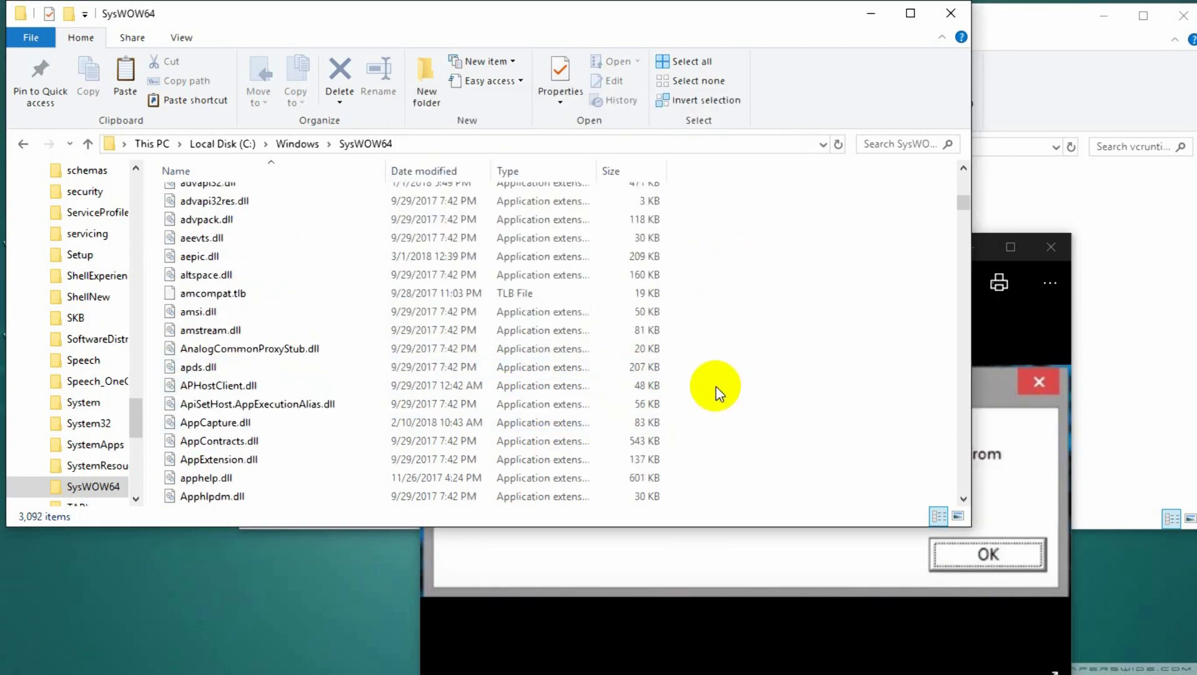
{"action": "key", "text": "super"}
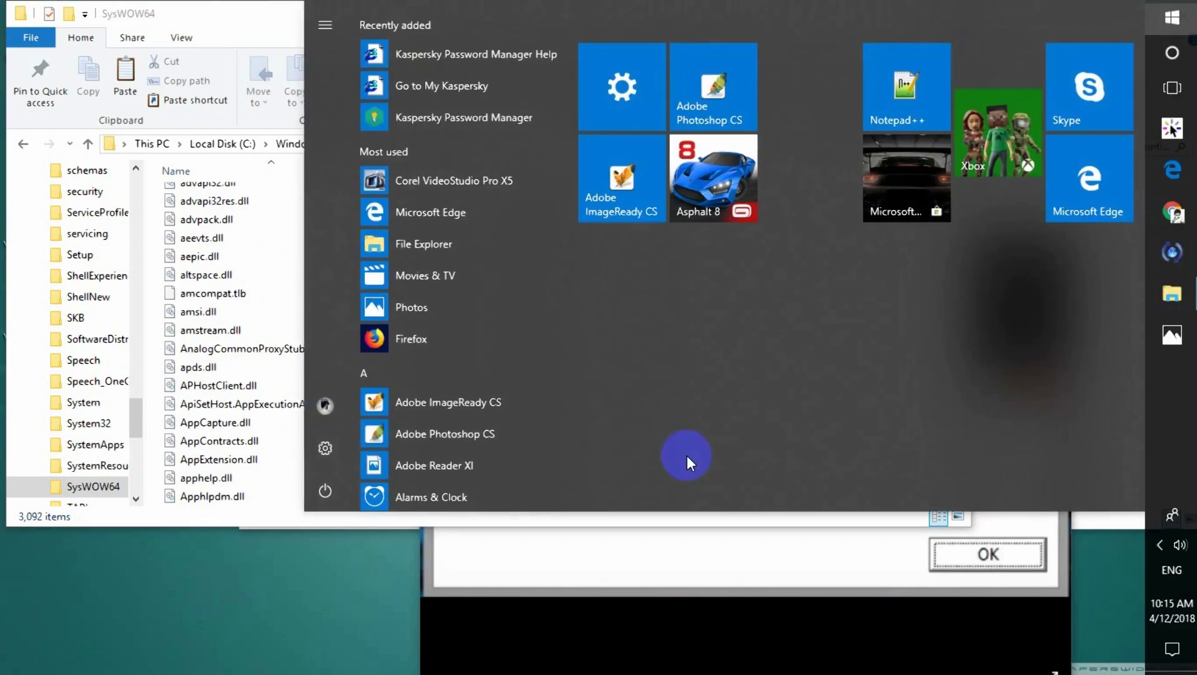
{"action": "left_click", "coordinate": [280, 472]}
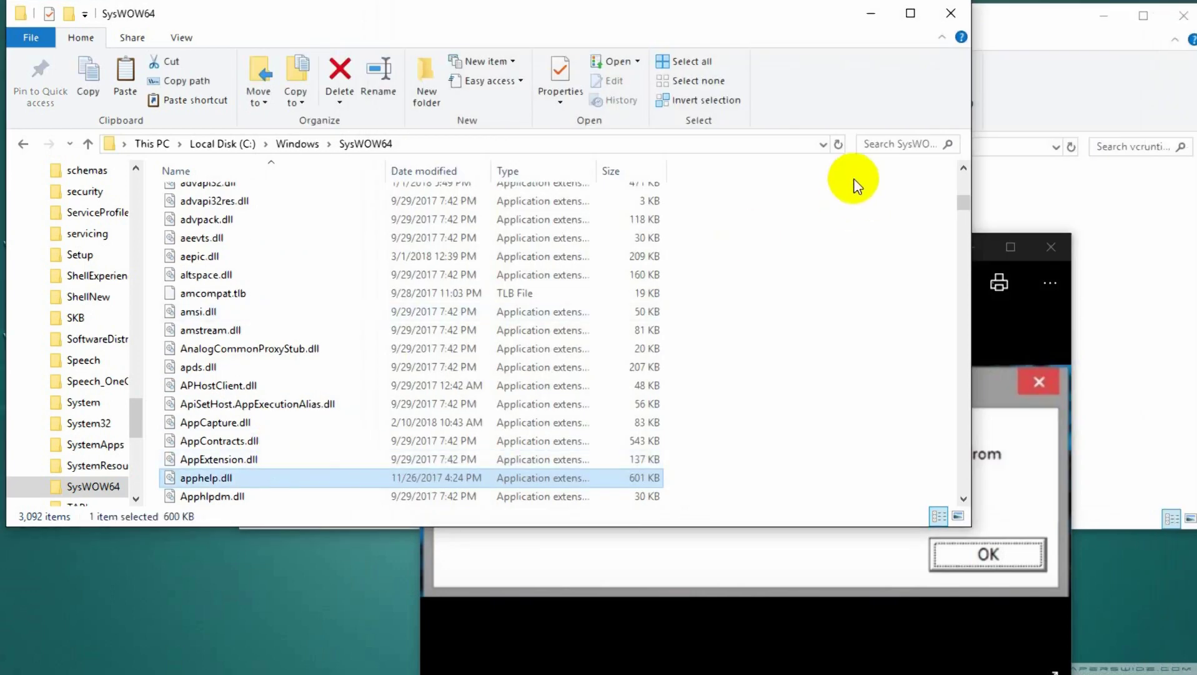
{"action": "scroll", "coordinate": [782, 344], "scroll_direction": "down", "scroll_amount": 15}
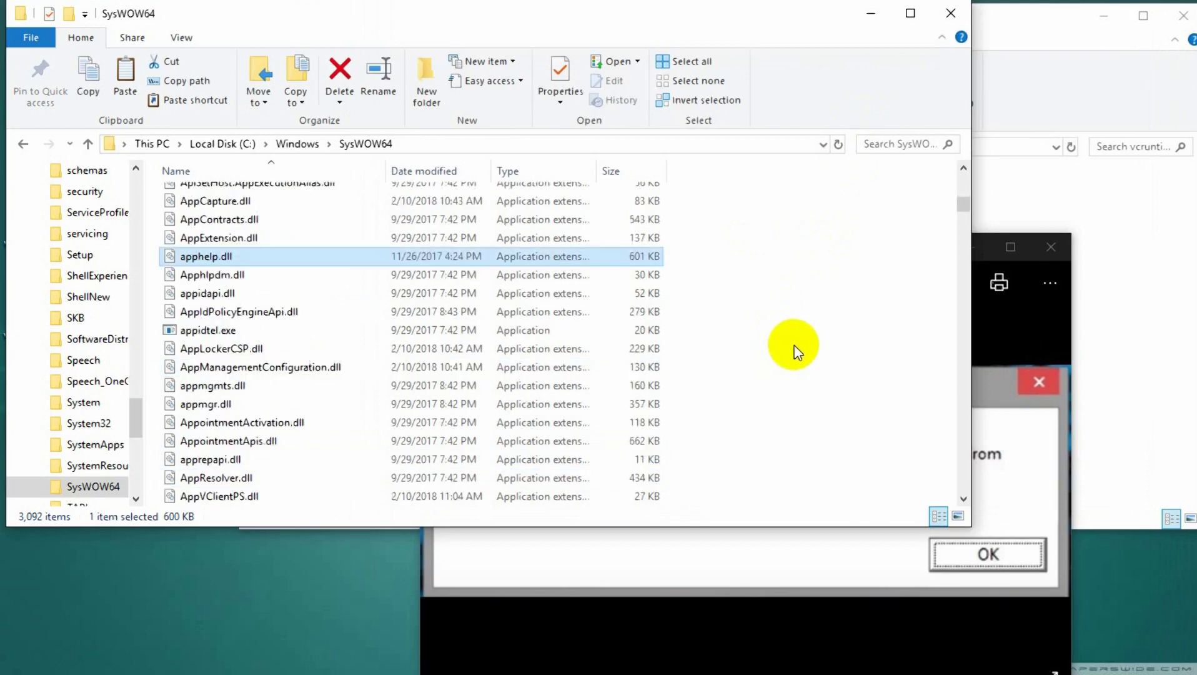
{"action": "scroll", "coordinate": [801, 346], "scroll_direction": "down", "scroll_amount": 2}
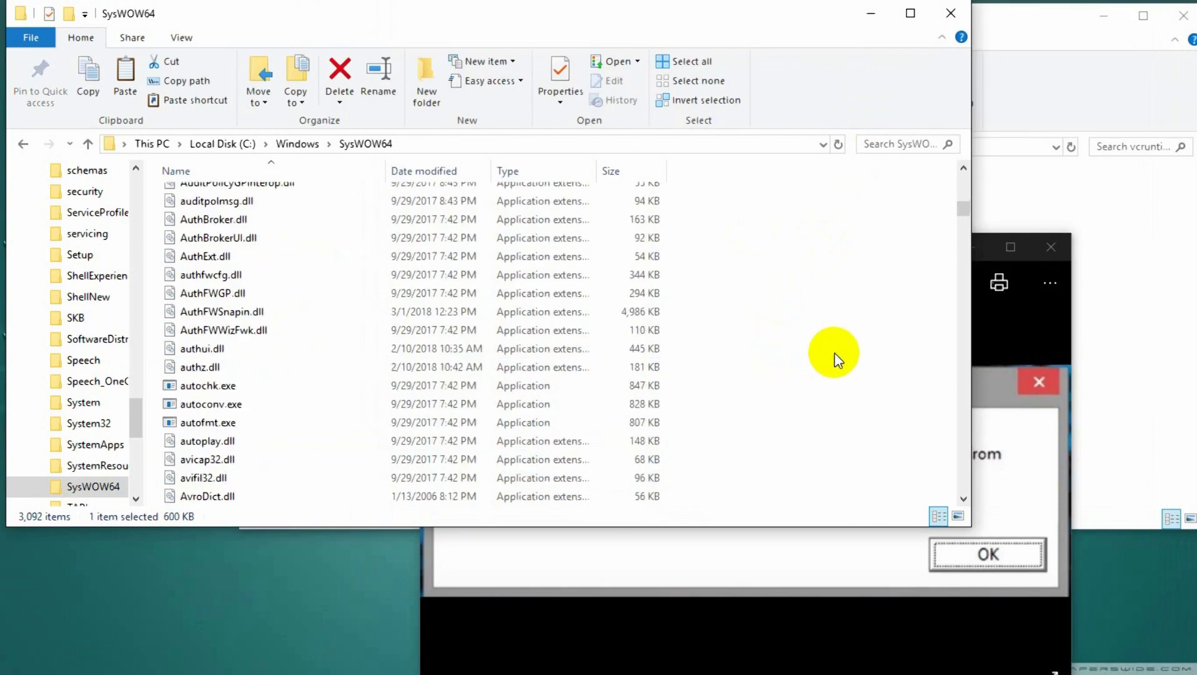
{"action": "scroll", "coordinate": [756, 372], "scroll_direction": "down", "scroll_amount": 5}
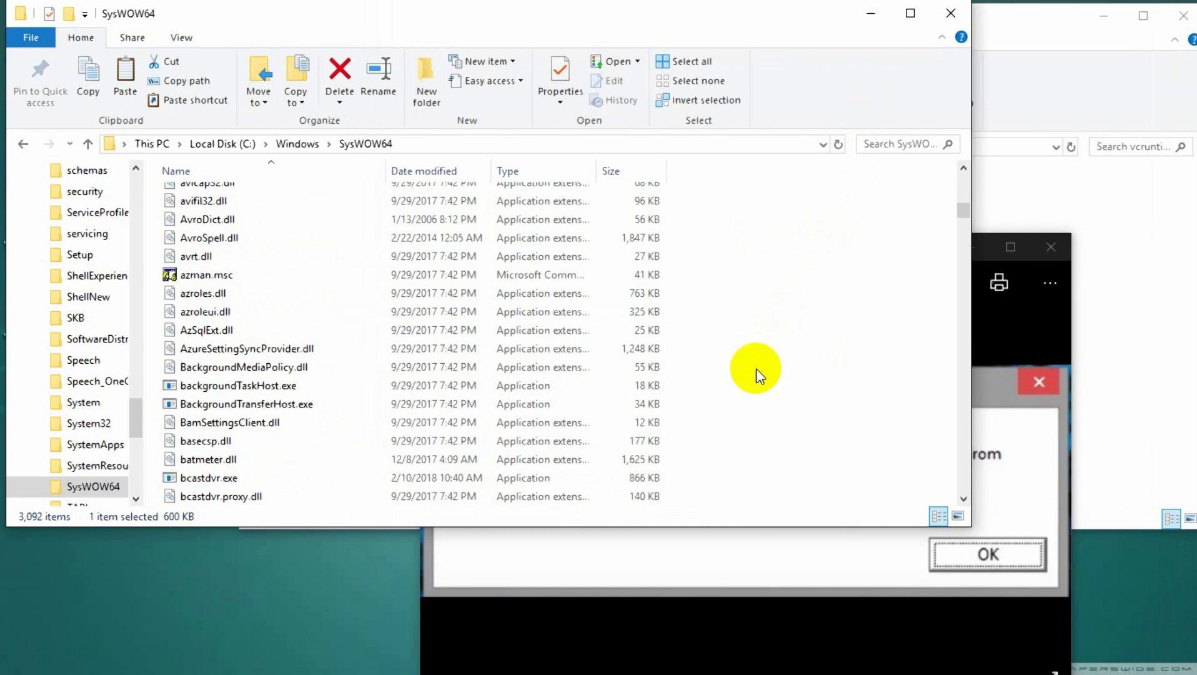
{"action": "scroll", "coordinate": [755, 367], "scroll_direction": "down", "scroll_amount": 2}
{"action": "scroll", "coordinate": [874, 260], "scroll_direction": "up", "scroll_amount": 6}
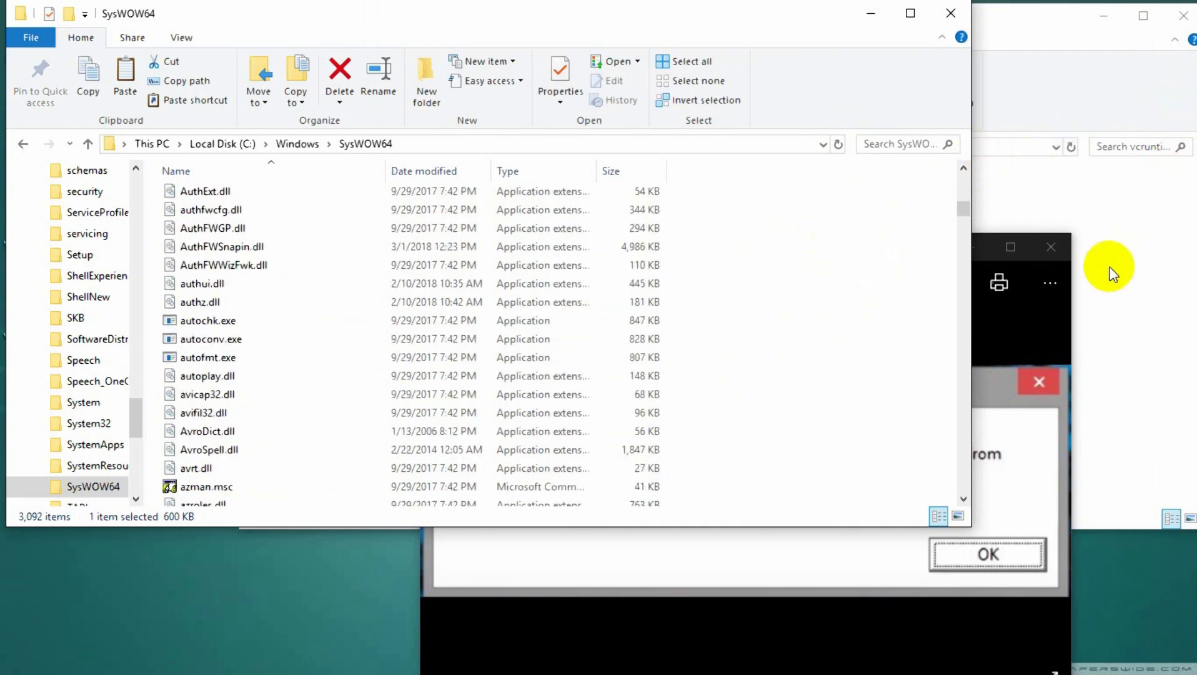
- Switch to Chrome and look through the DLL installation instructions and additional resources on the DLL-files.com download page
{"action": "left_click", "coordinate": [1172, 17]}
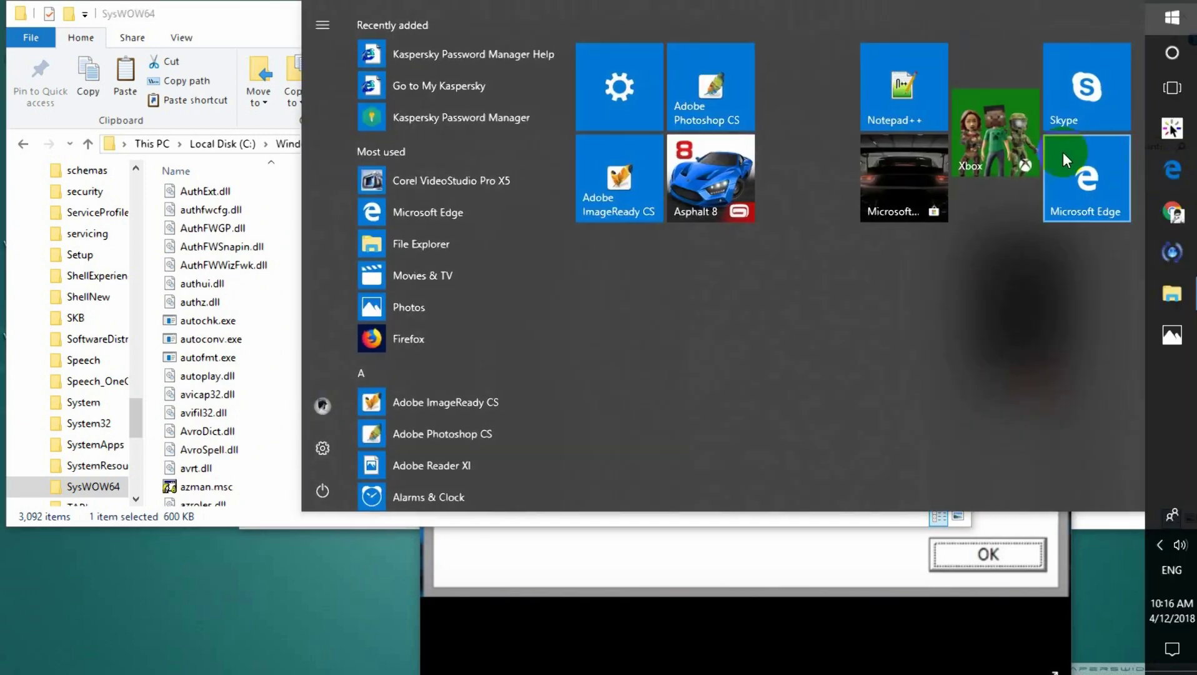
{"action": "left_click", "coordinate": [1172, 212]}
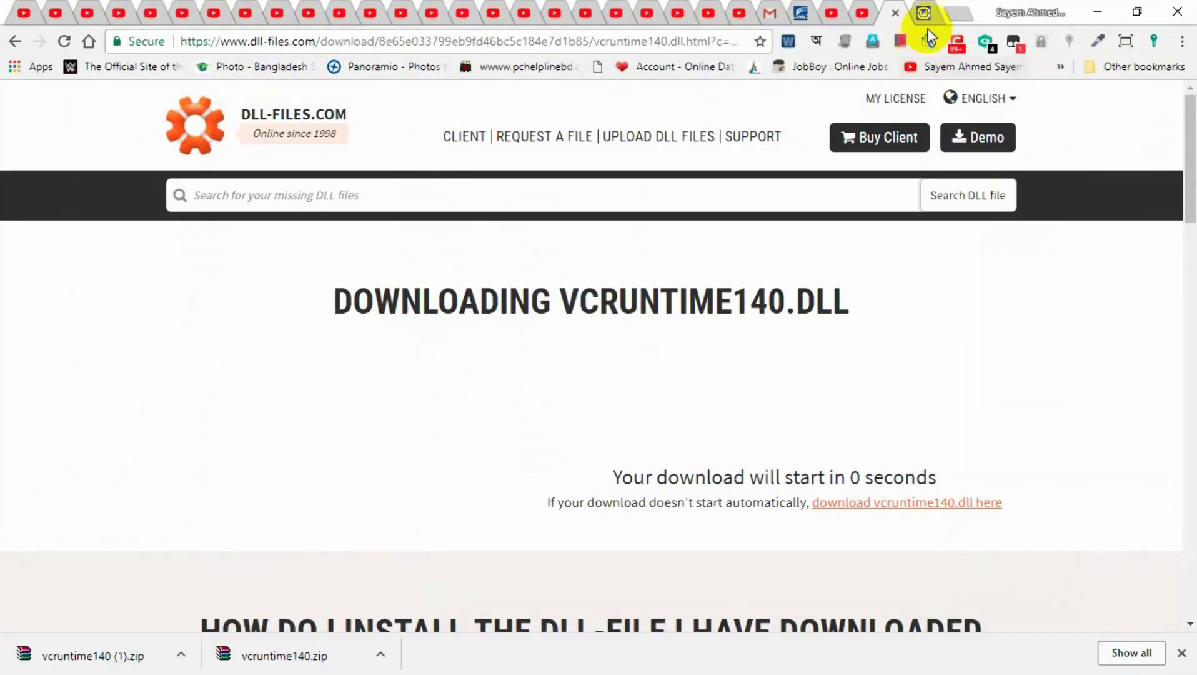
{"action": "scroll", "coordinate": [587, 391], "scroll_direction": "down", "scroll_amount": 20}
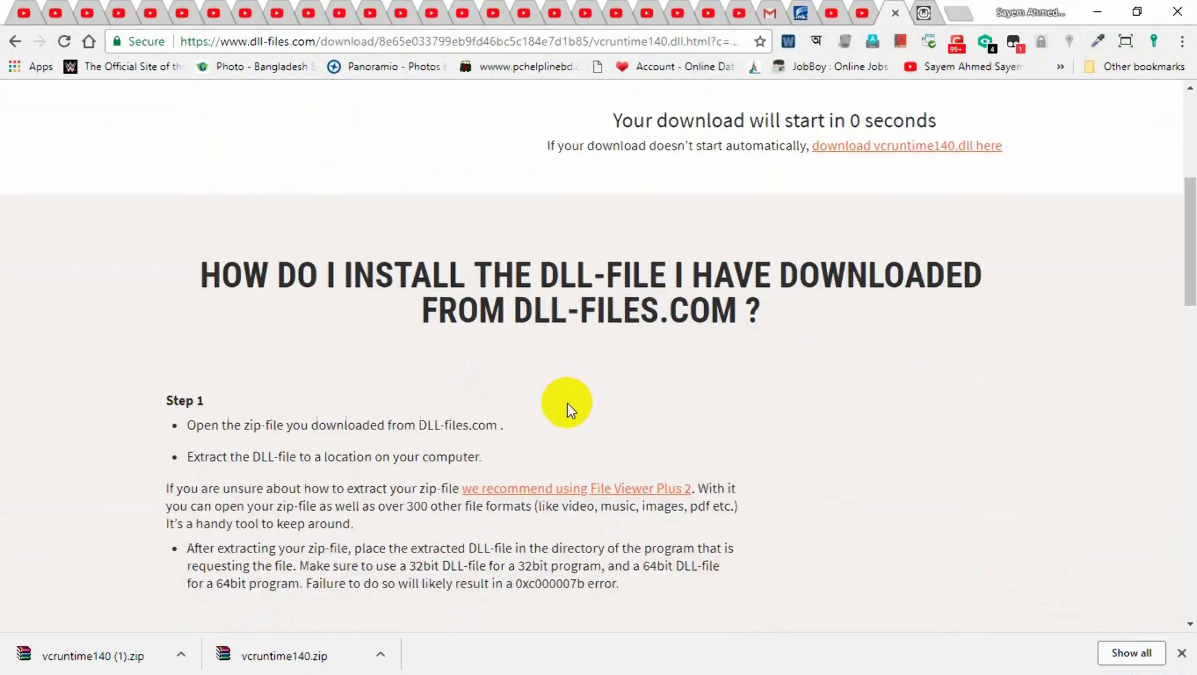
{"action": "scroll", "coordinate": [325, 378], "scroll_direction": "down", "scroll_amount": 3}
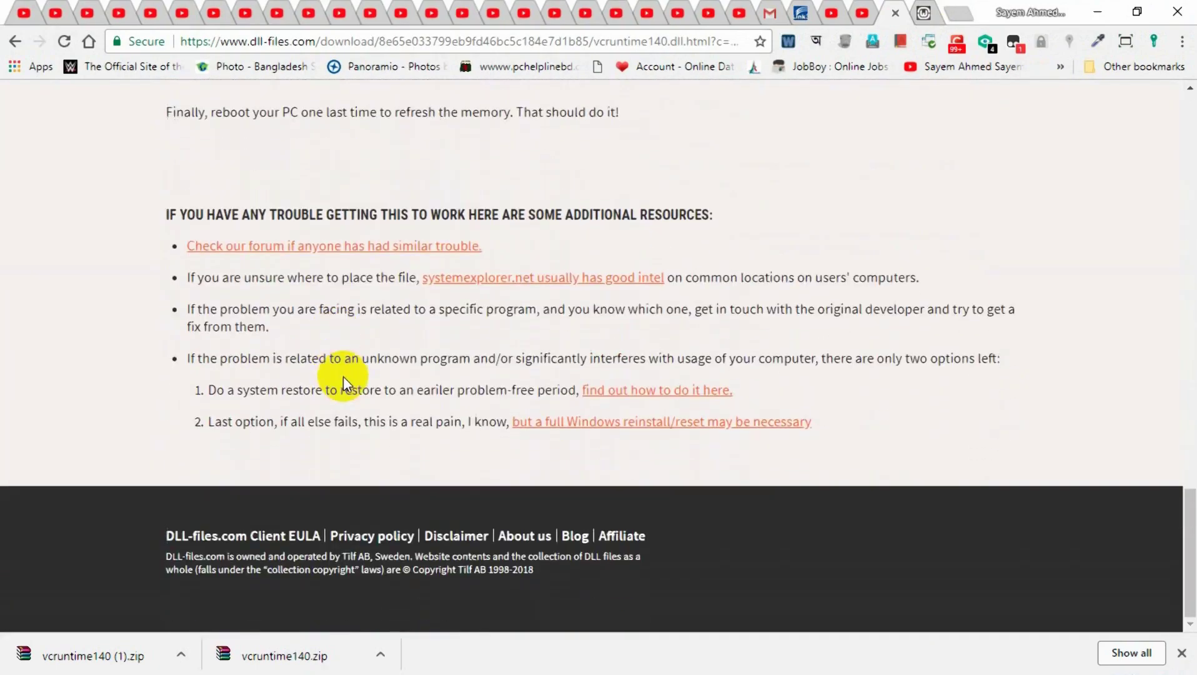
{"action": "scroll", "coordinate": [342, 376], "scroll_direction": "up", "scroll_amount": 20}
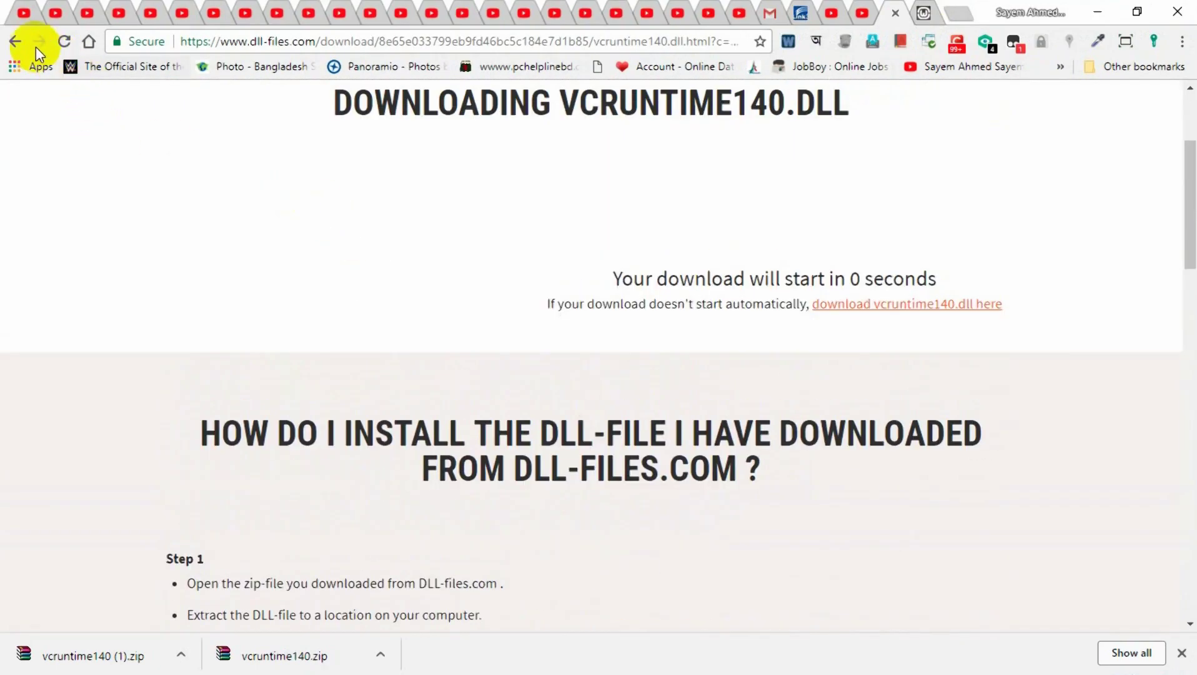
- Go back to the vcruntime140.dll page on DLL-files.com and examine its list of available 32-bit and 64-bit versions
{"action": "left_click", "coordinate": [16, 43]}
{"action": "scroll", "coordinate": [518, 334], "scroll_direction": "up", "scroll_amount": 5}
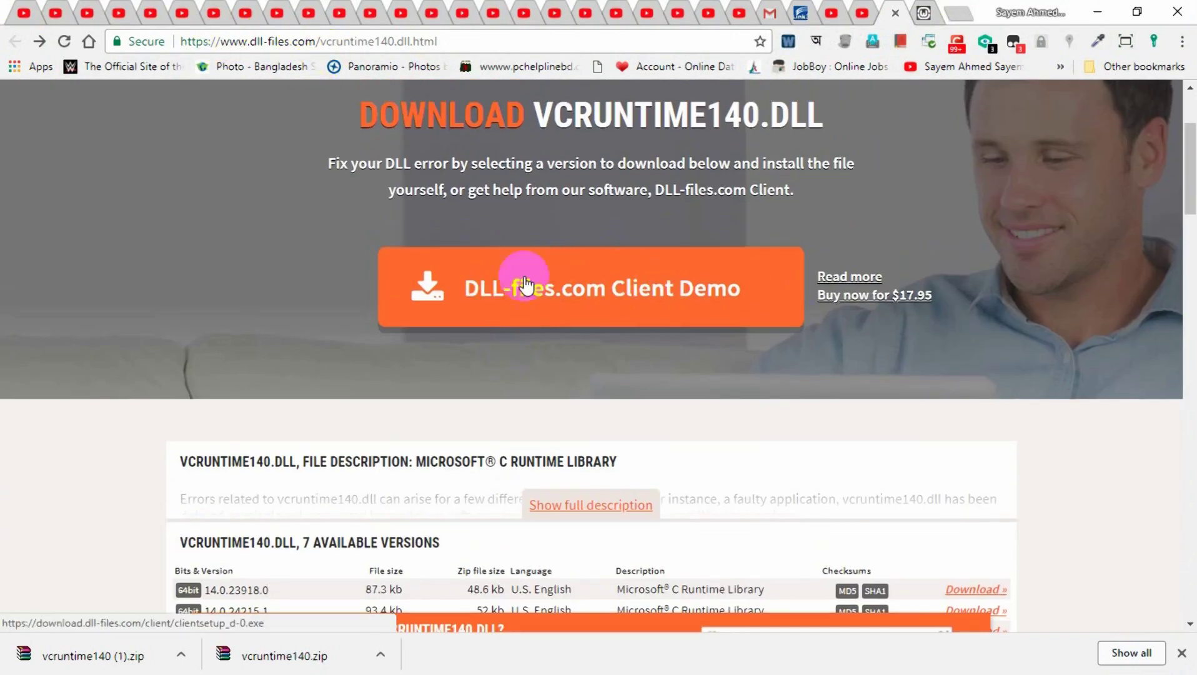
{"action": "scroll", "coordinate": [562, 281], "scroll_direction": "down", "scroll_amount": 4}
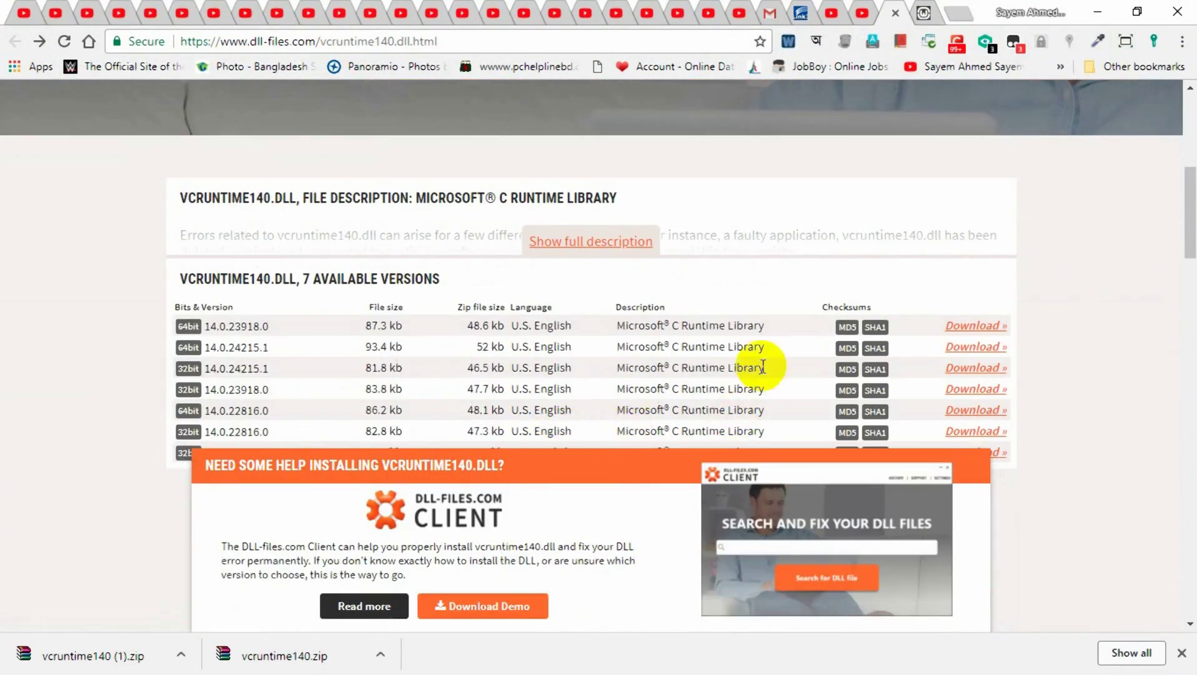